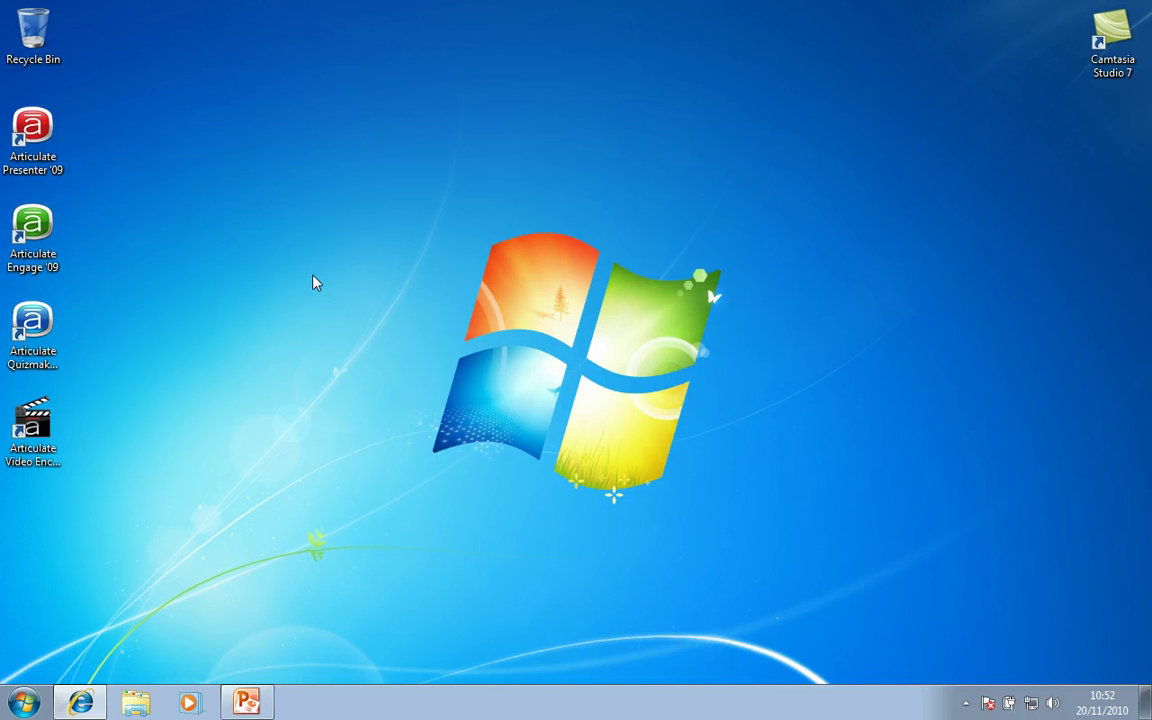
Return to PowerPoint and move from the title slide to slide 2, 'This is where we want the Prezi'
{"action": "left_click", "coordinate": [246, 703]}
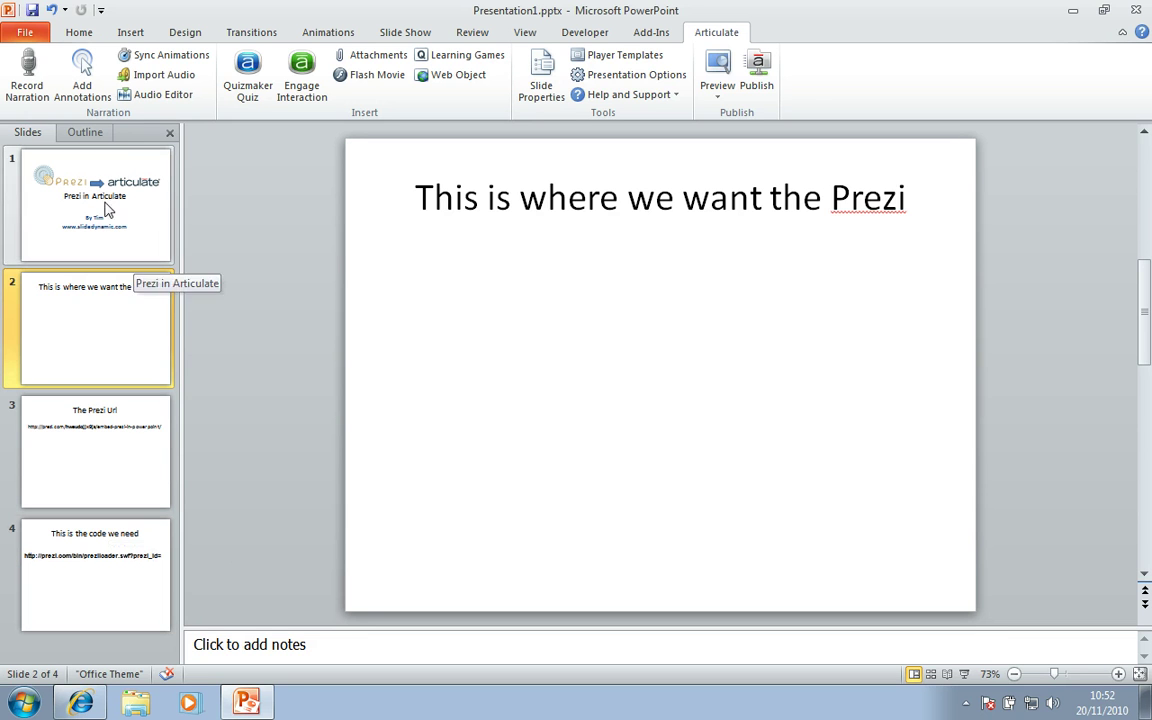
{"action": "left_click", "coordinate": [67, 190]}
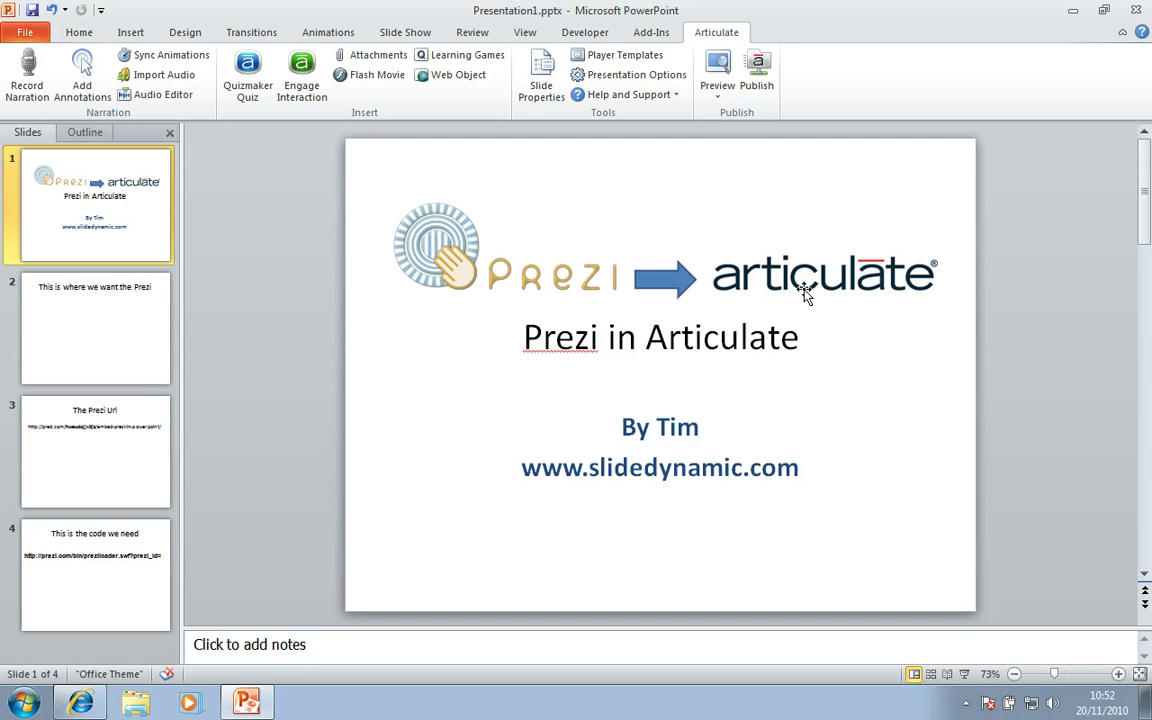
{"action": "left_click", "coordinate": [126, 360]}
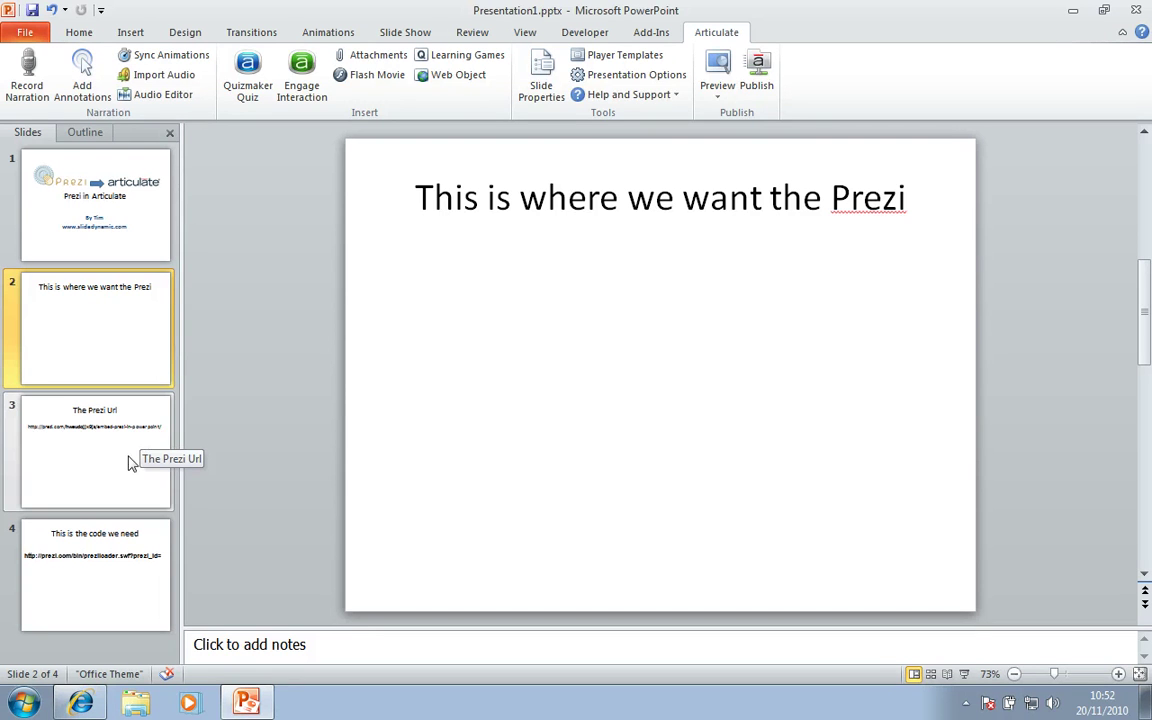
Switch to the Prezi home page in Internet Explorer and scroll to 'Prezis we like'
{"action": "left_click", "coordinate": [86, 704]}
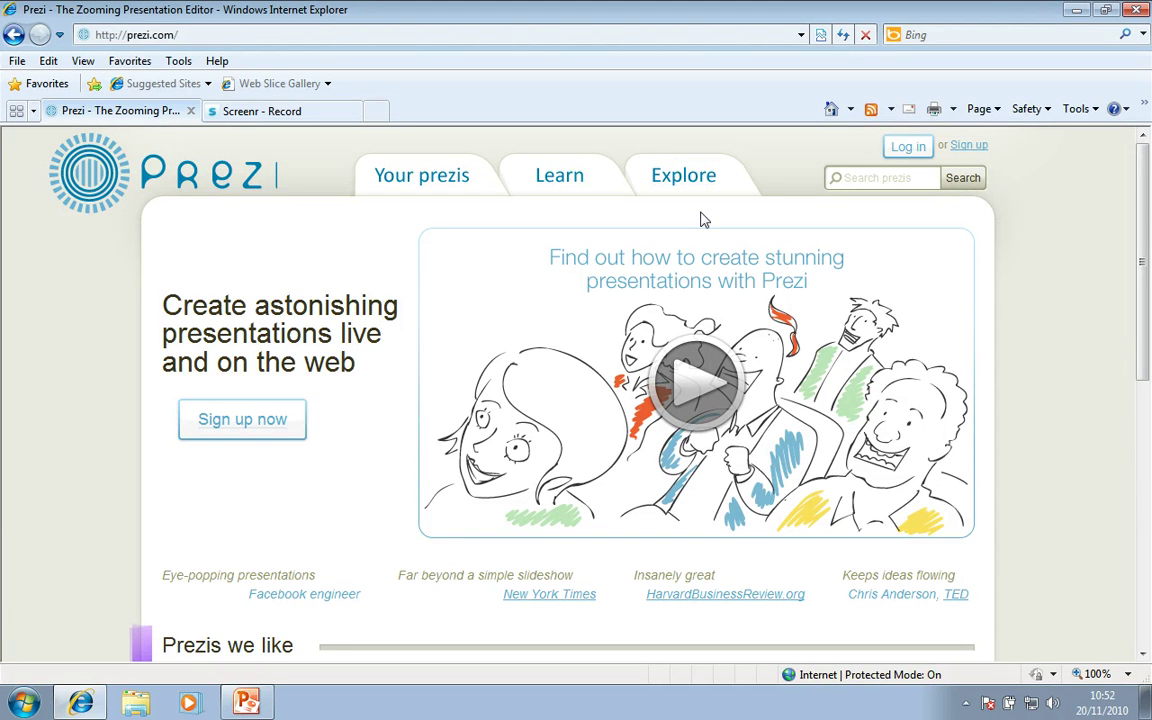
{"action": "left_click_drag", "start_coordinate": [1146, 207], "coordinate": [1150, 368]}
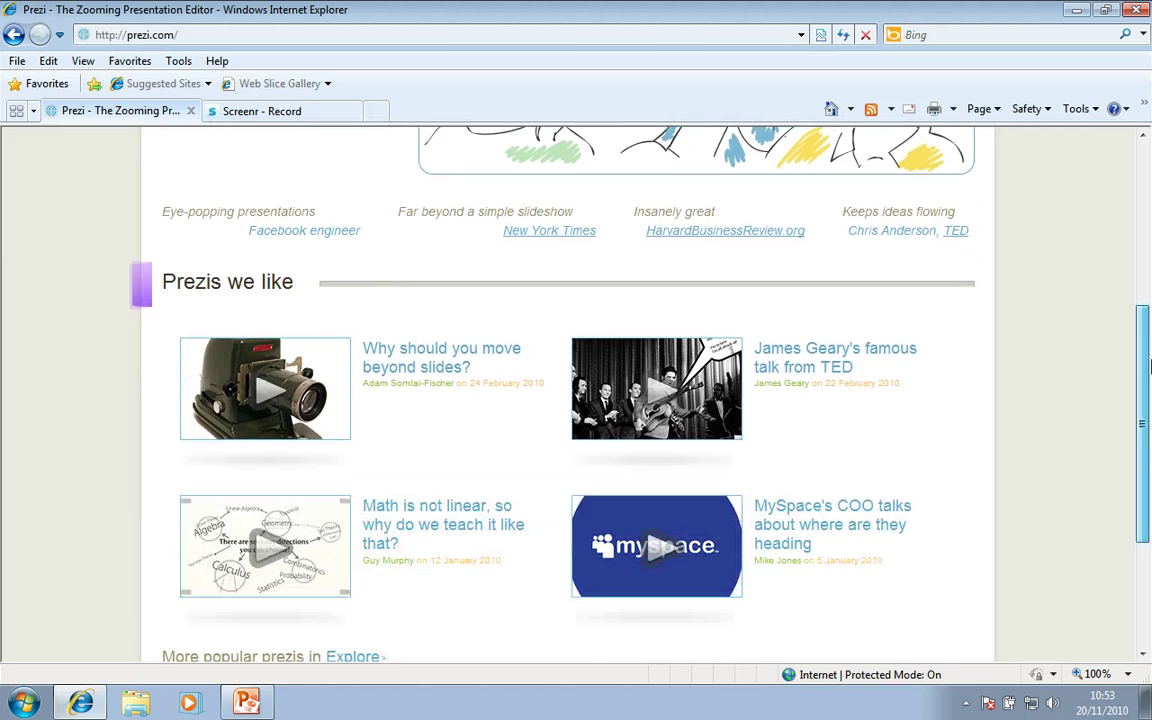
Play 'Math is not linear' a few steps forward and back, select its address, and return to PowerPoint
{"action": "left_click", "coordinate": [311, 537]}
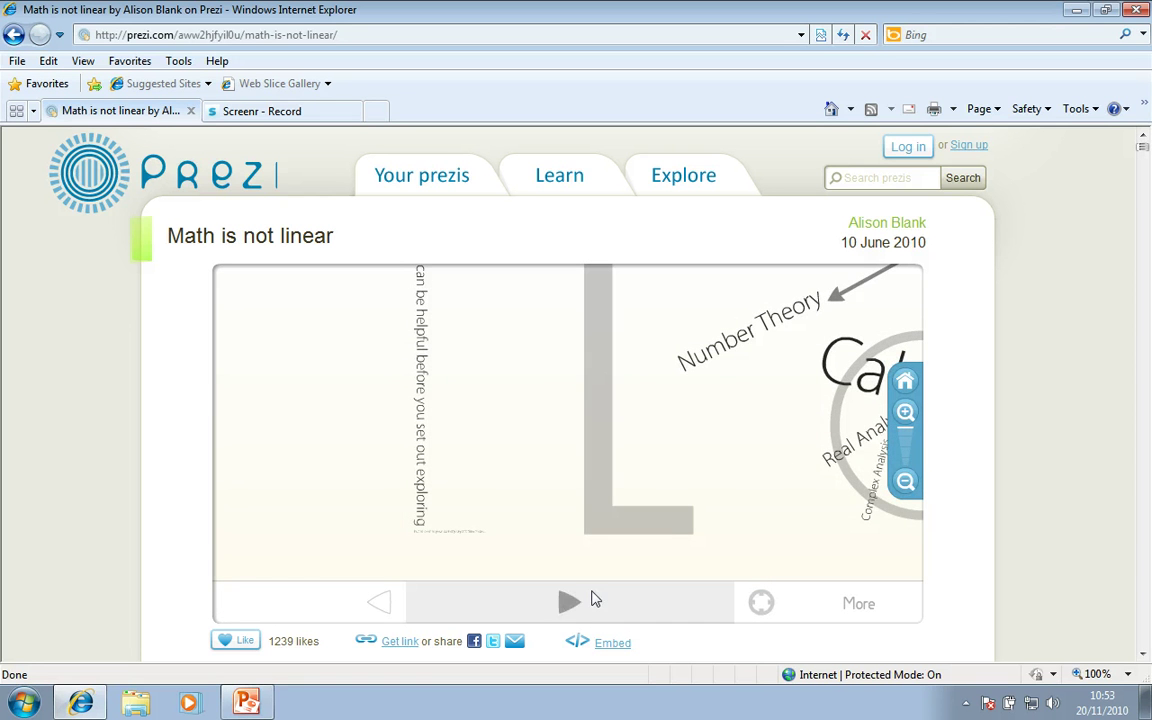
{"action": "left_click", "coordinate": [568, 603]}
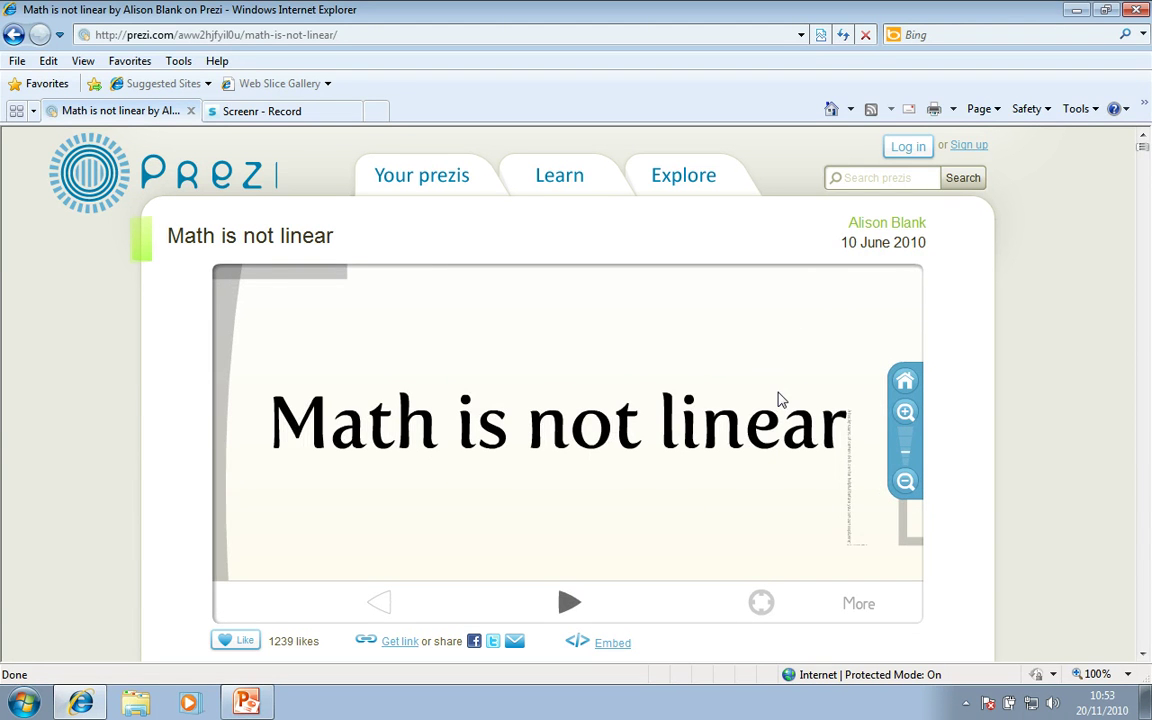
{"action": "key", "text": "Right"}
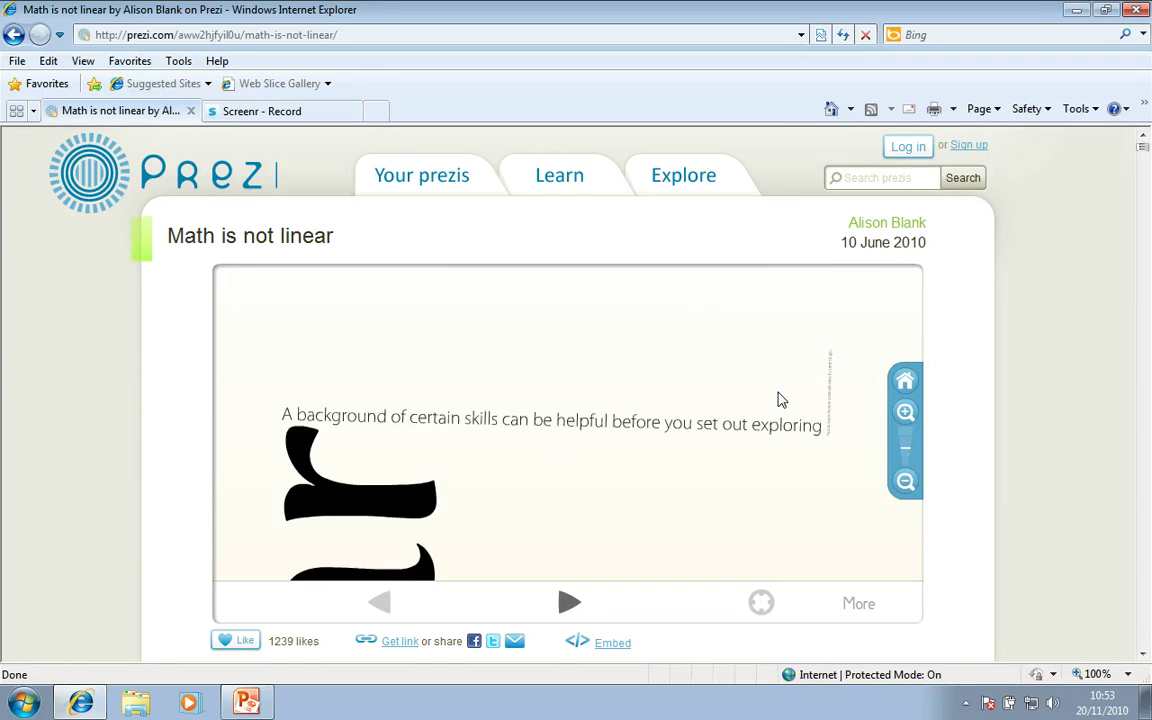
{"action": "key", "text": "Right"}
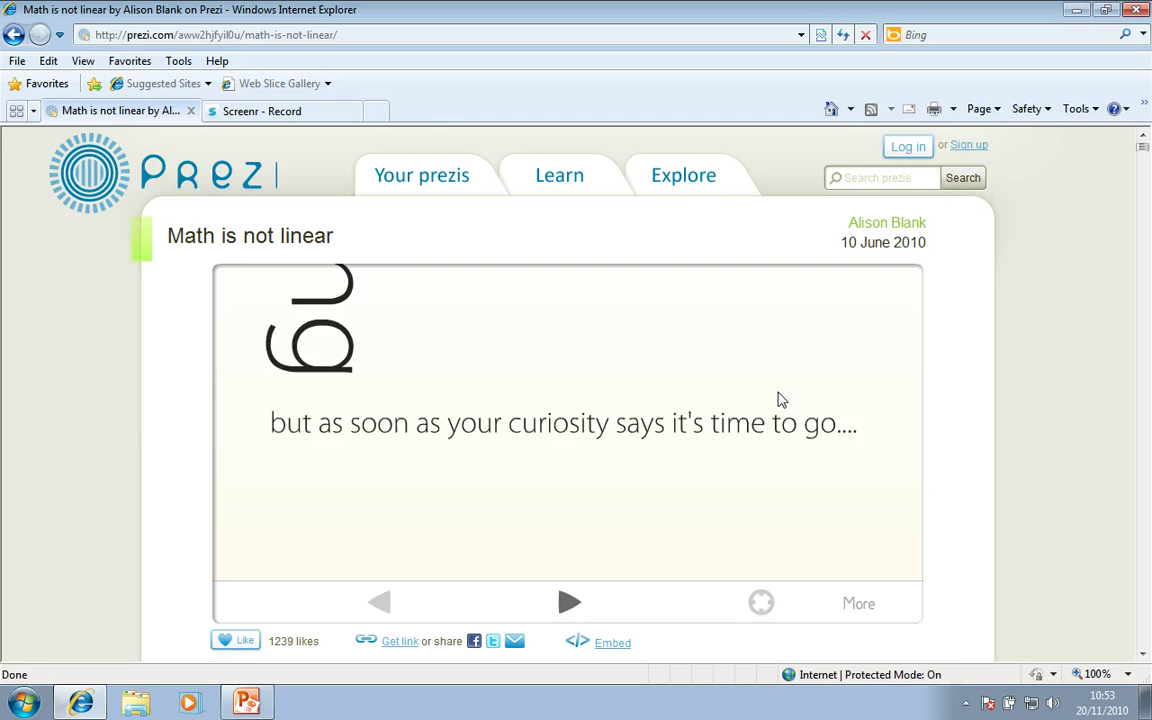
{"action": "key", "text": "Left"}
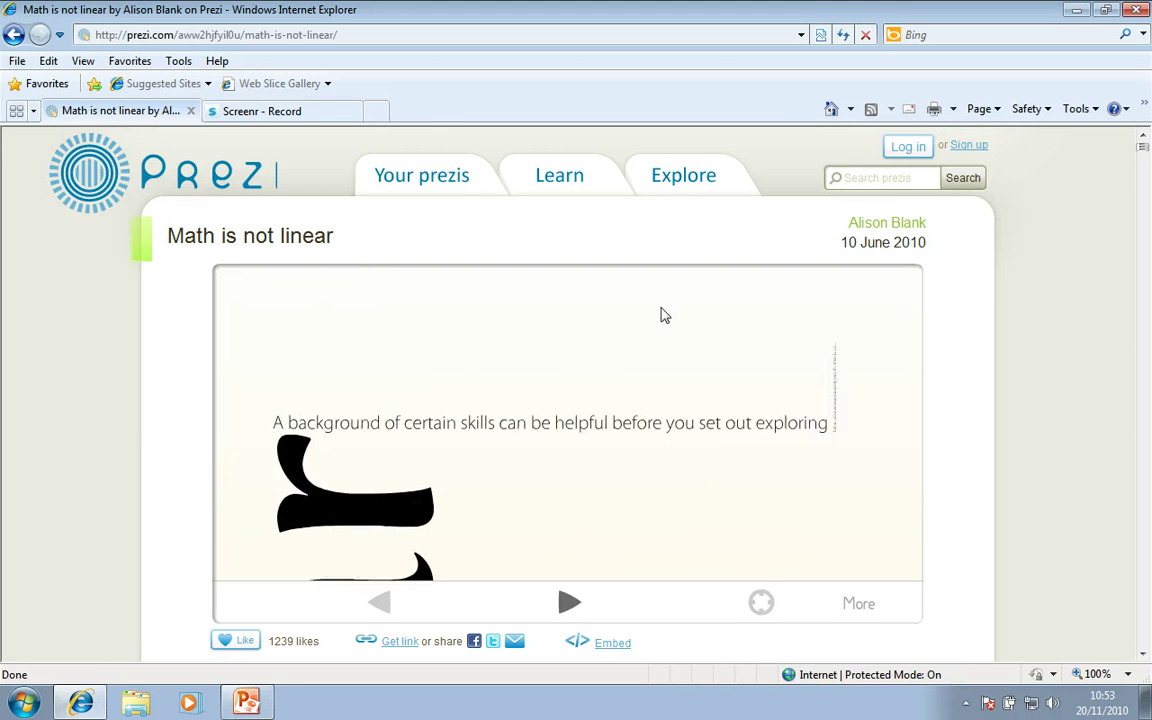
{"action": "left_click", "coordinate": [108, 33]}
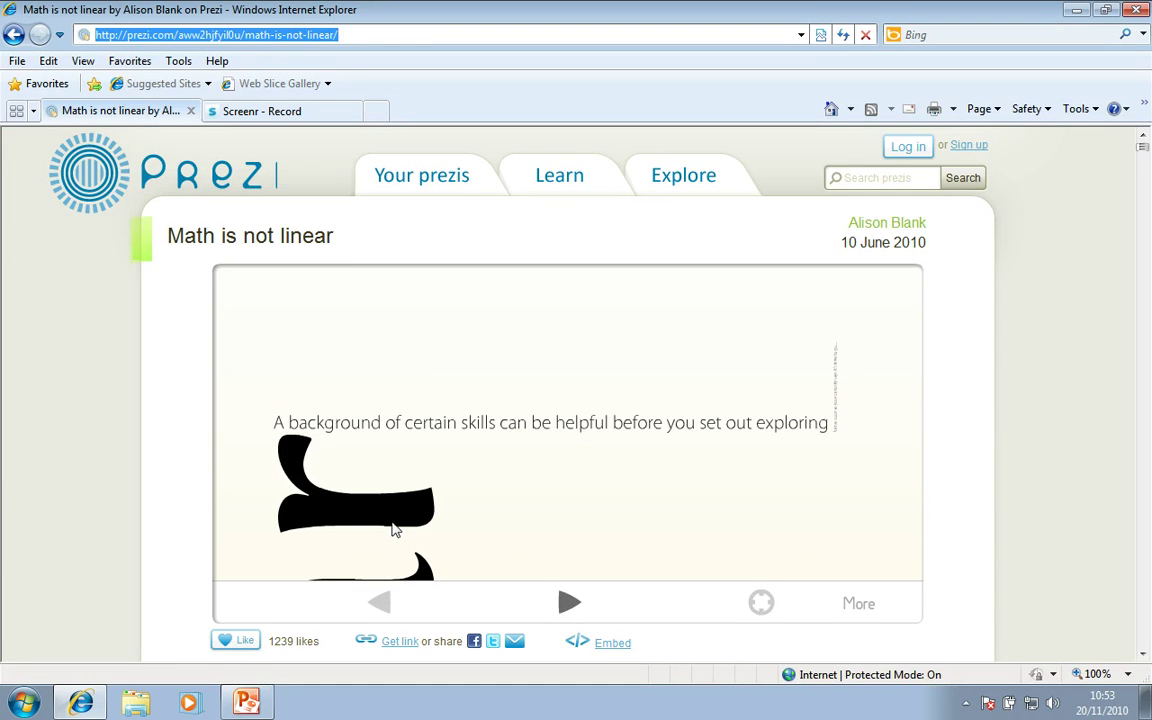
{"action": "left_click", "coordinate": [246, 702]}
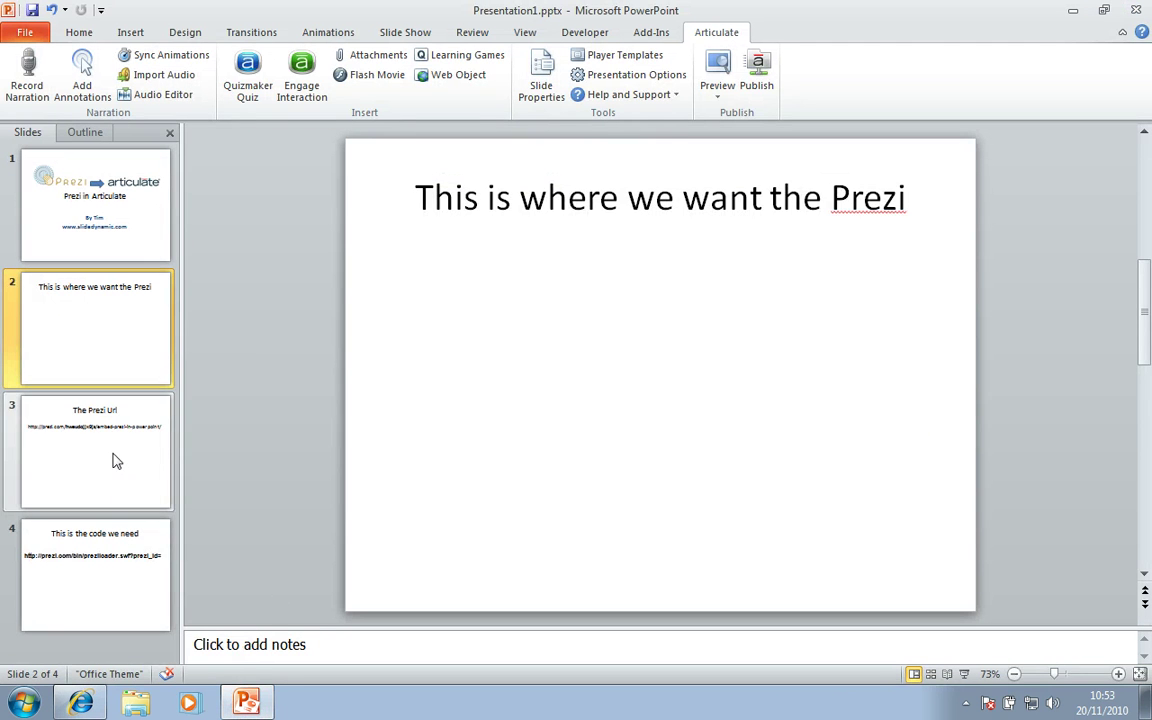
Compare slide 3's sample prezi.com URL against the prezi's address in the browser
{"action": "left_click", "coordinate": [127, 464]}
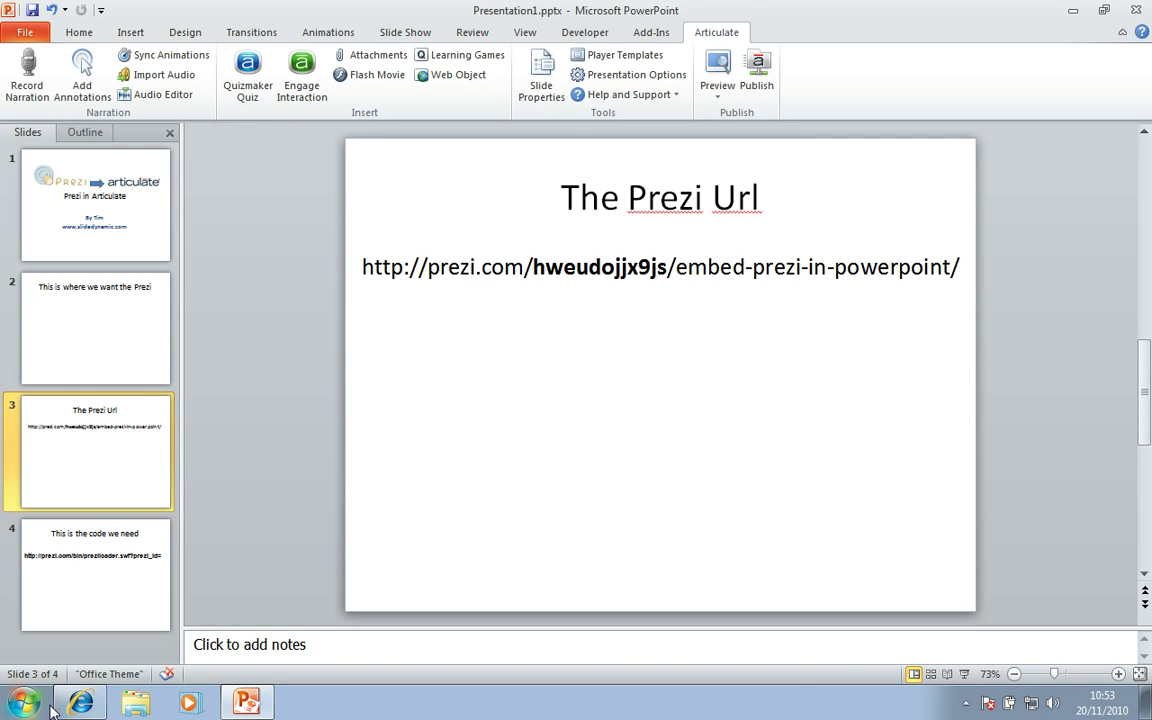
{"action": "left_click", "coordinate": [81, 703]}
{"action": "mouse_move", "coordinate": [805, 440]}
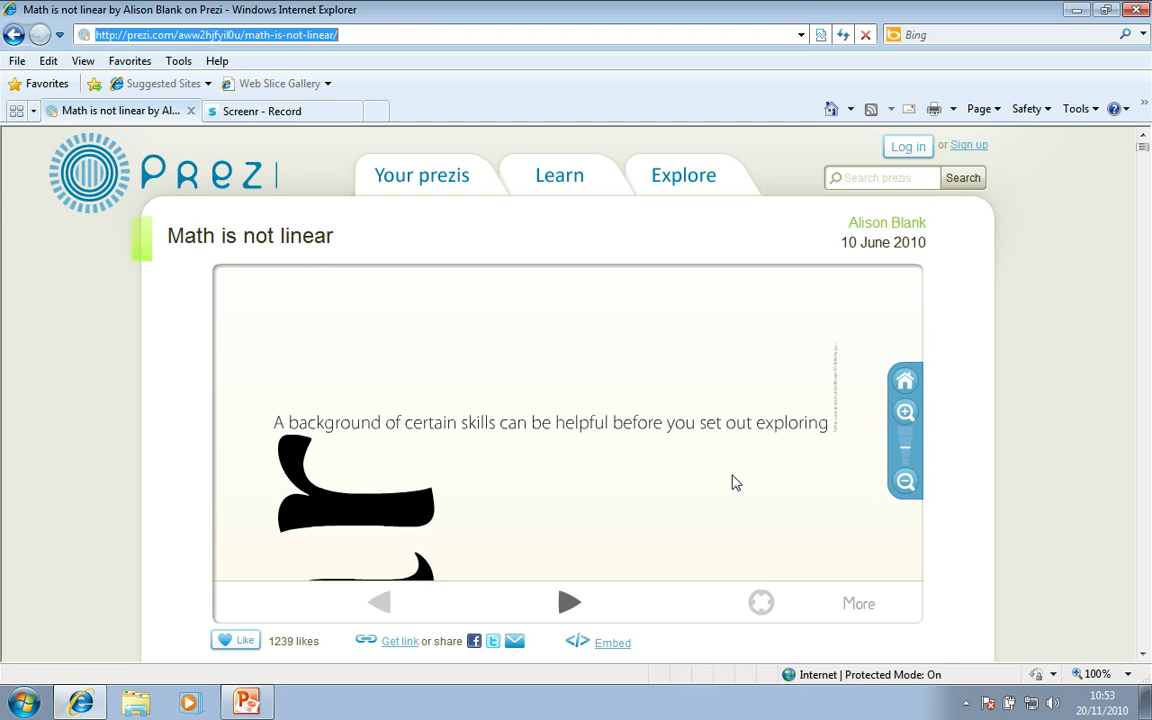
{"action": "left_click", "coordinate": [247, 703]}
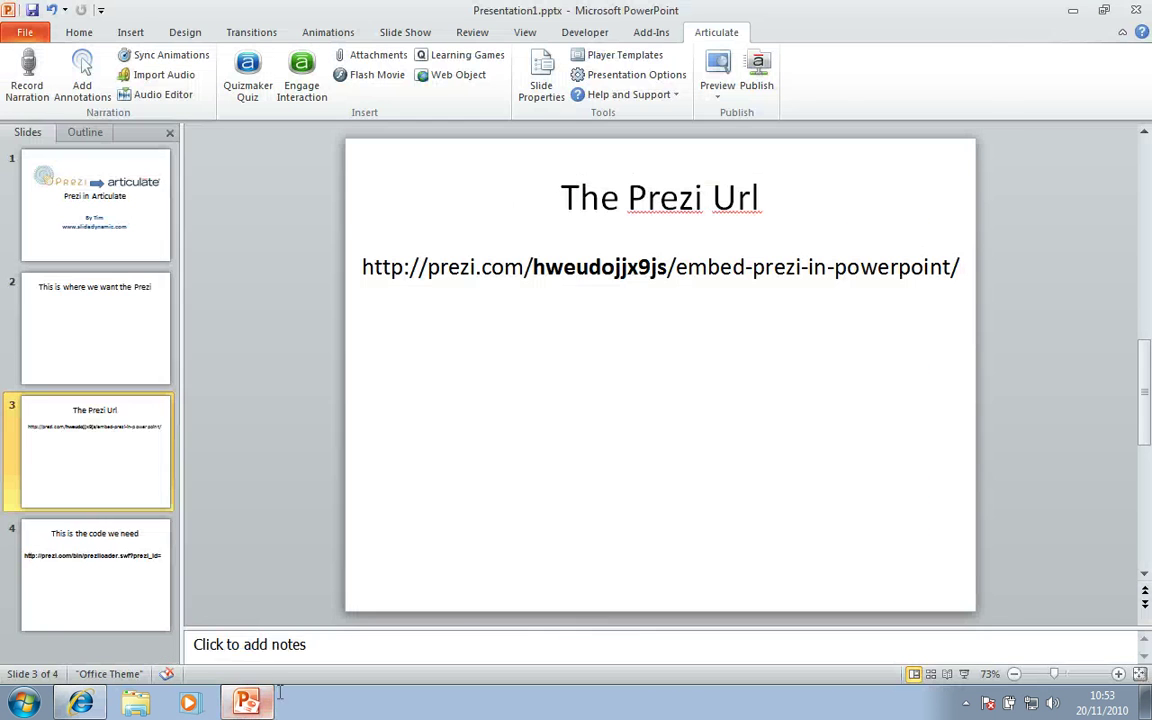
Highlight the prezi id hweudojjx9js in slide 3's example URL
{"action": "left_click", "coordinate": [532, 267]}
{"action": "left_click_drag", "start_coordinate": [532, 267], "coordinate": [670, 280]}
{"action": "left_click", "coordinate": [518, 308]}
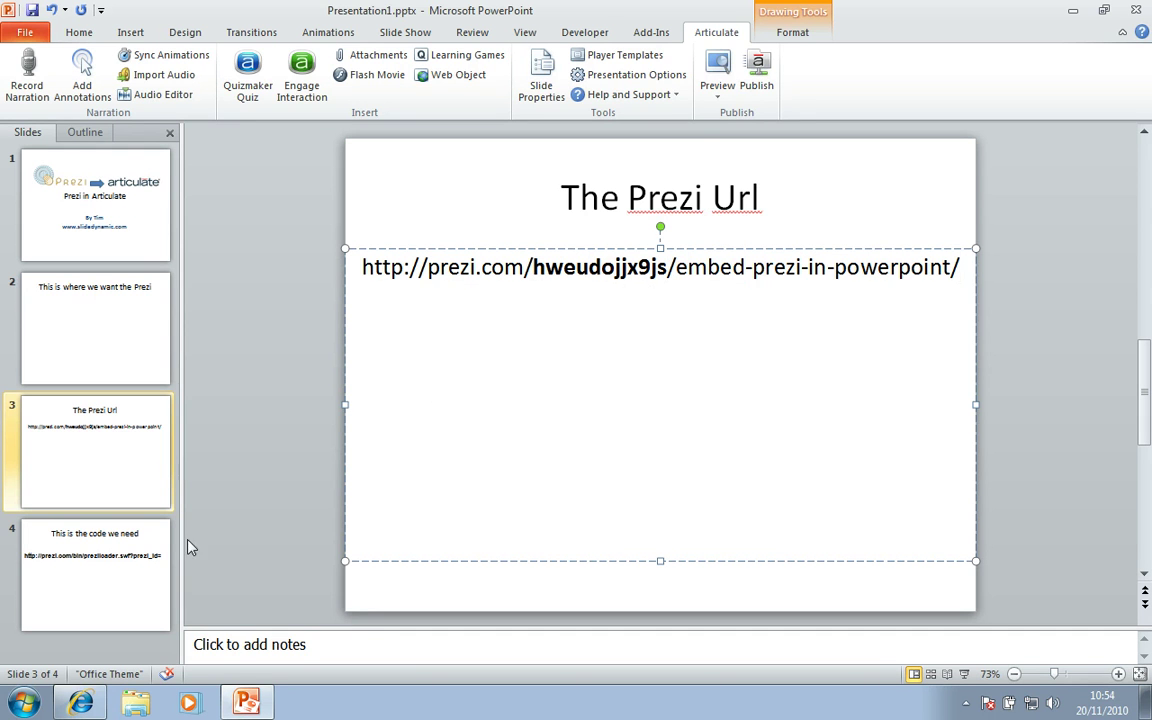
Copy slide 4's preziloader.swf address up to prezi_id= and go back to slide 2
{"action": "left_click", "coordinate": [147, 557]}
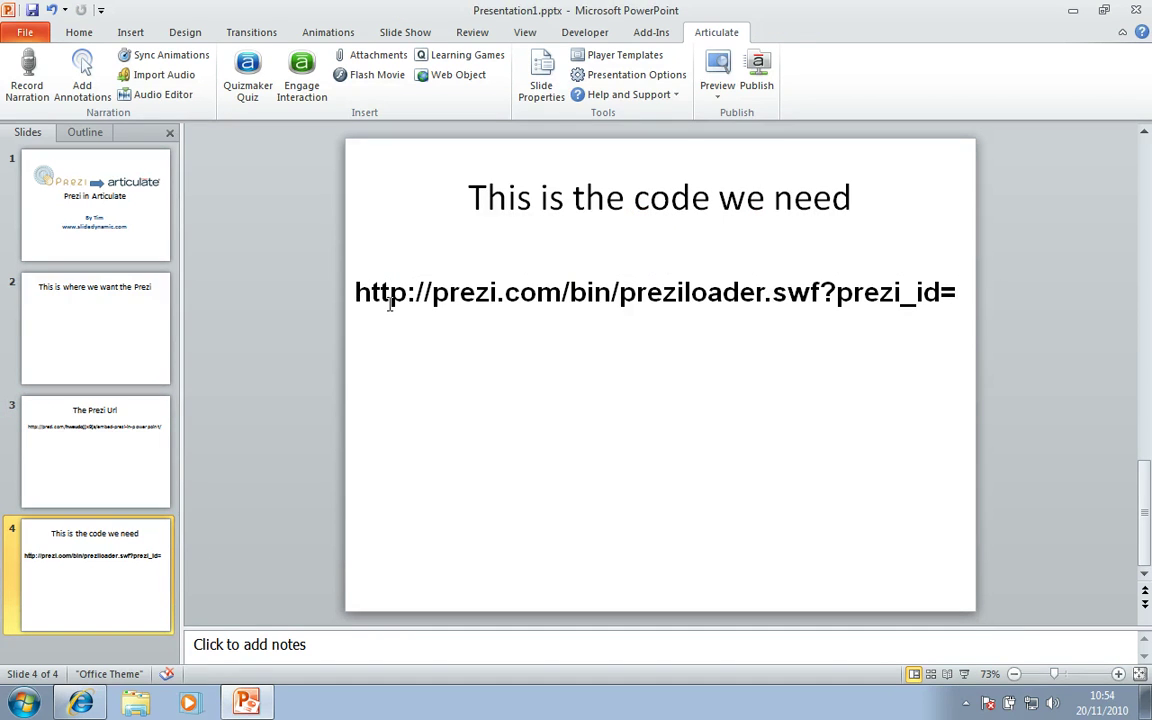
{"action": "left_click_drag", "start_coordinate": [357, 292], "coordinate": [962, 295]}
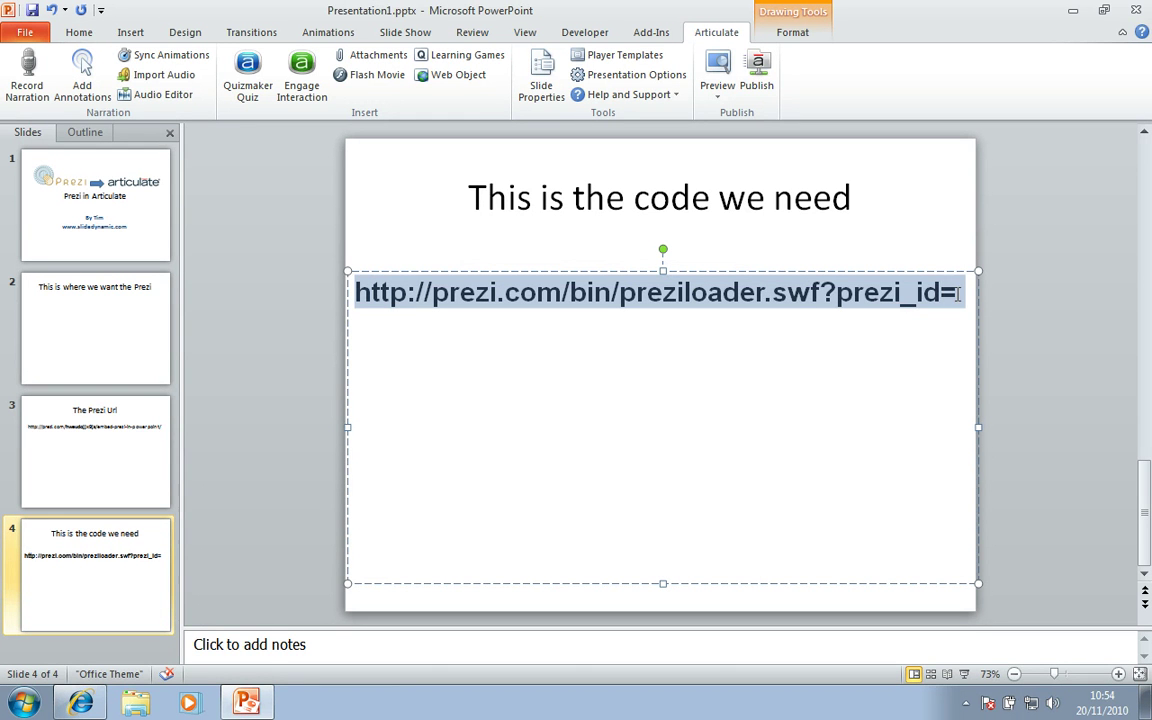
{"action": "right_click", "coordinate": [646, 291]}
{"action": "left_click", "coordinate": [680, 319]}
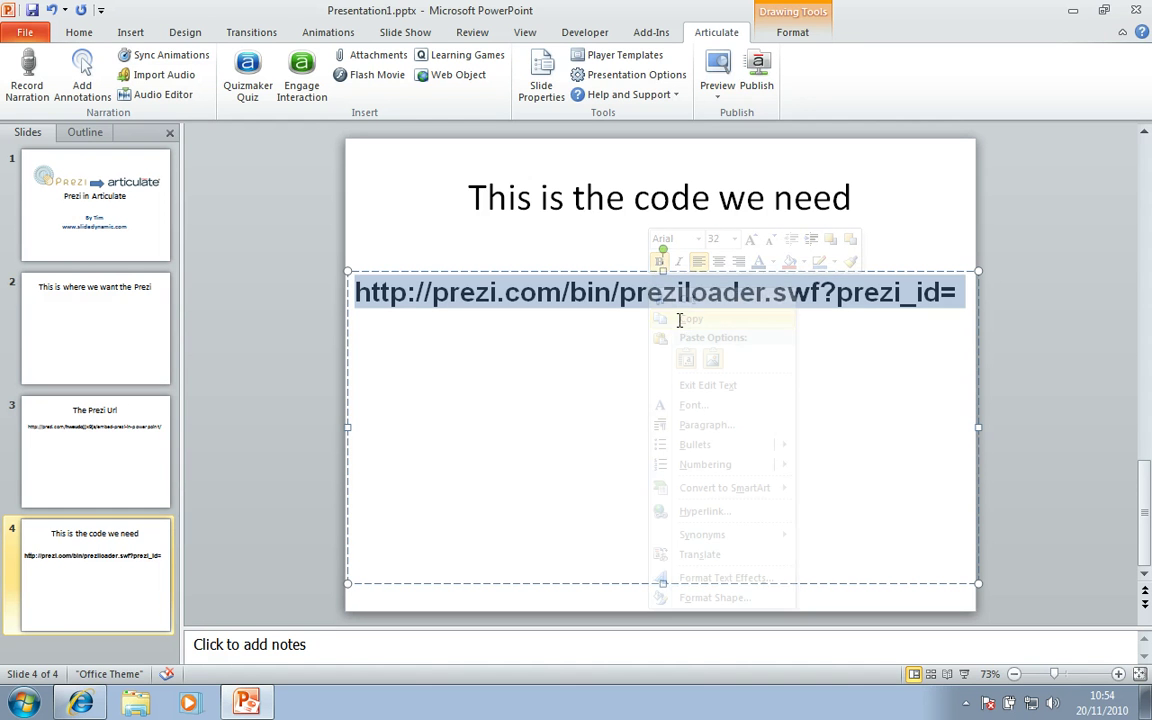
{"action": "left_click", "coordinate": [155, 348]}
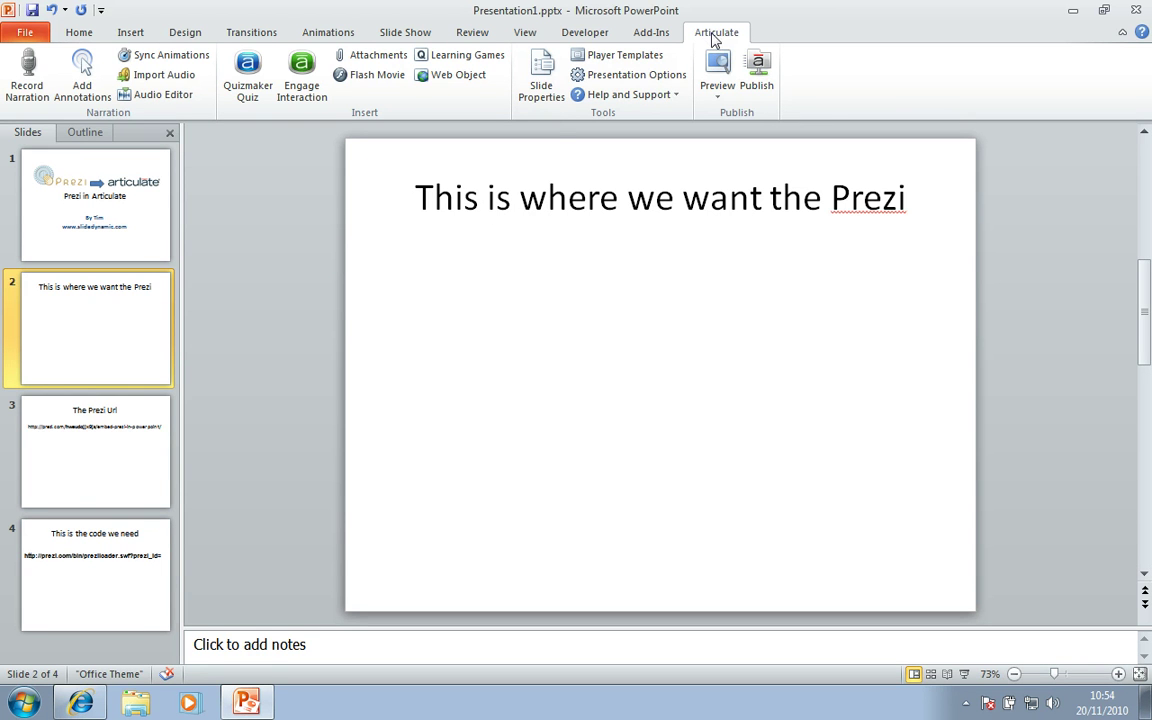
{"action": "left_click", "coordinate": [436, 78]}
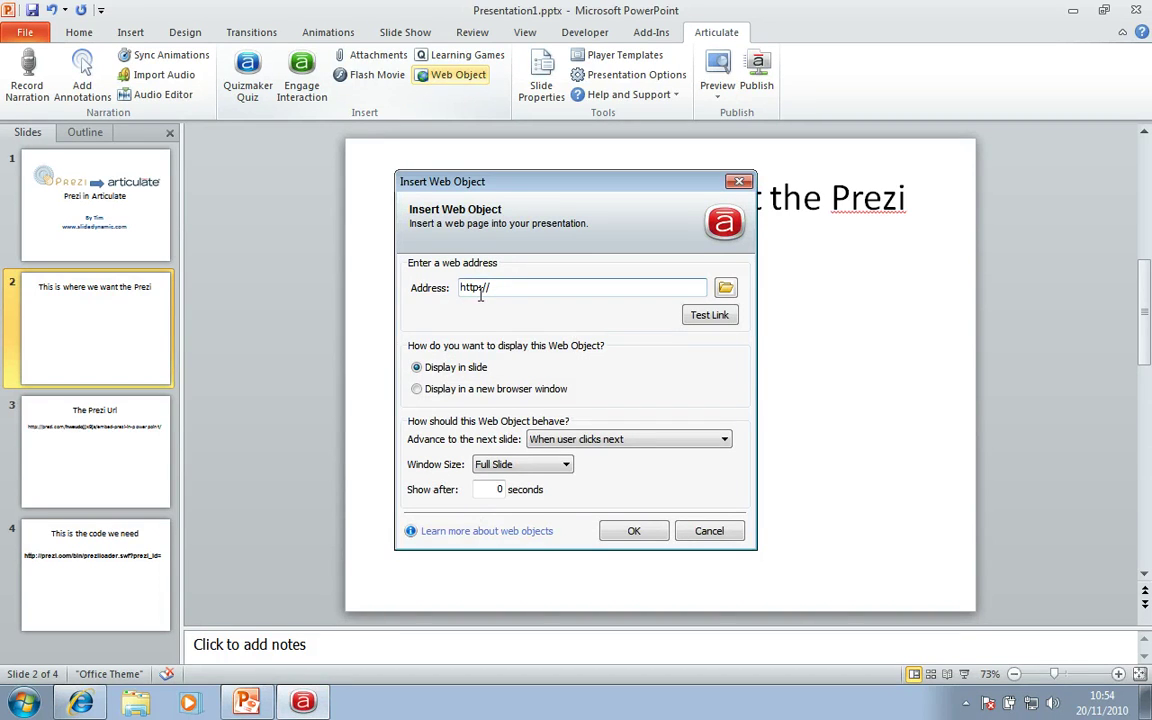
{"action": "left_click_drag", "start_coordinate": [507, 288], "coordinate": [418, 290]}
{"action": "key", "text": "ctrl+v"}
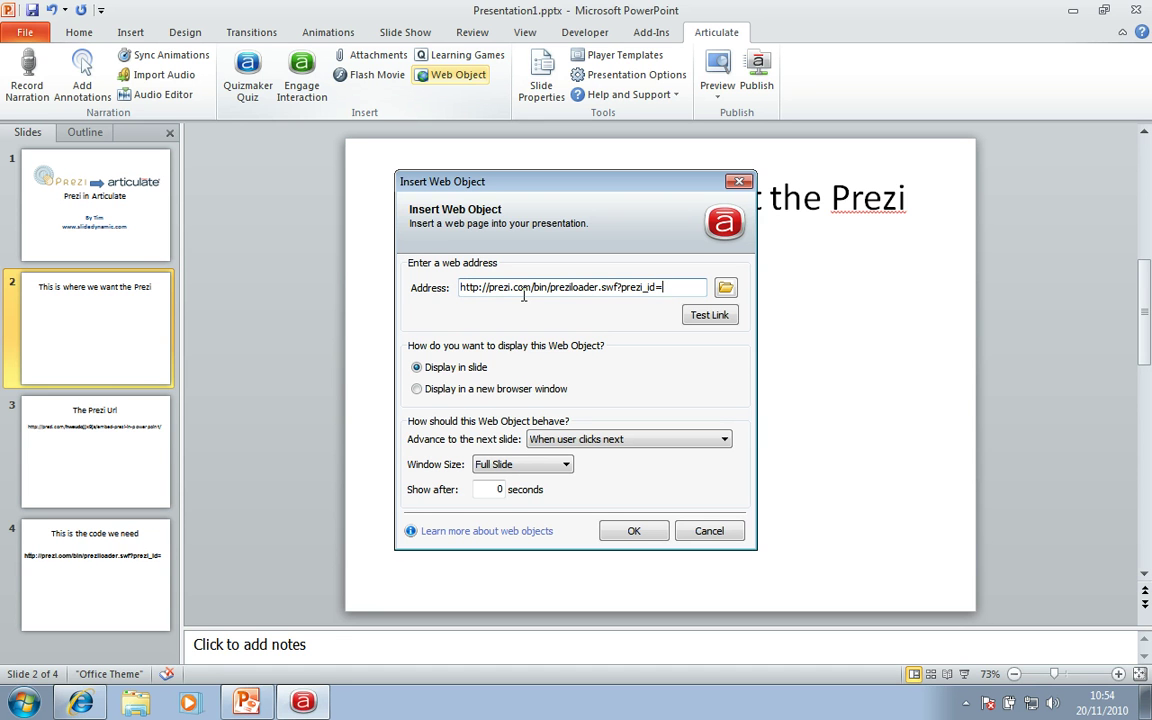
Copy the prezi id aww2hjfyil0u from the browser's address bar
{"action": "left_click", "coordinate": [80, 705]}
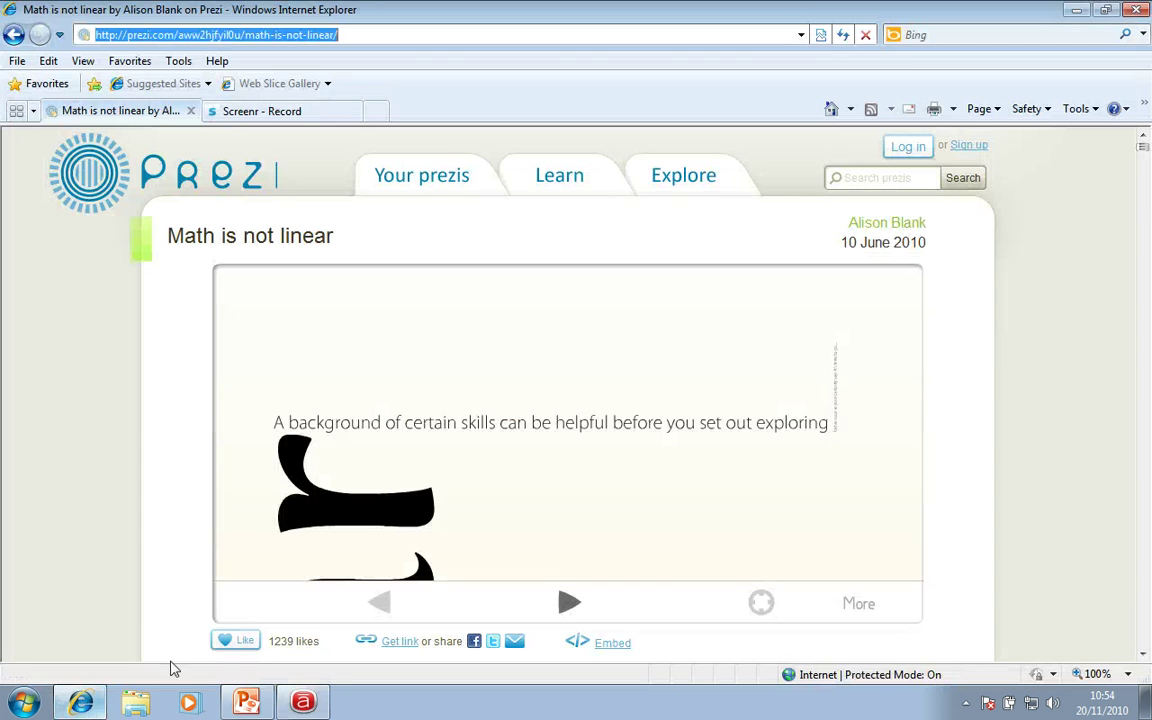
{"action": "left_click", "coordinate": [180, 35]}
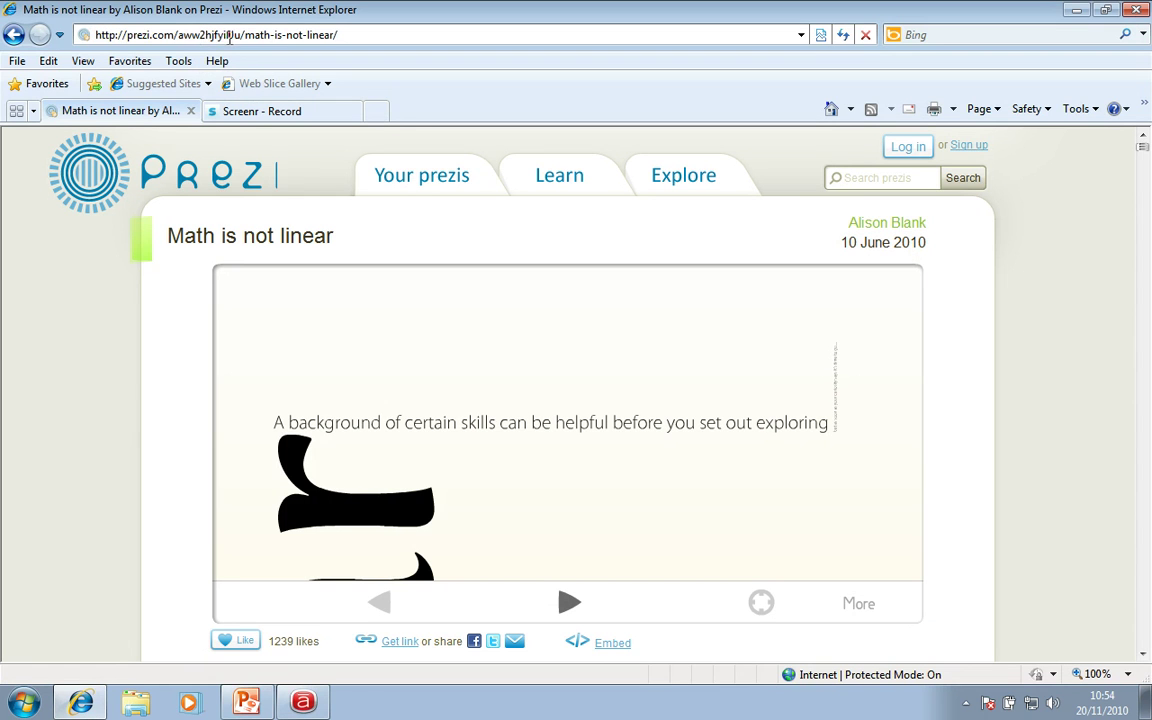
{"action": "left_click_drag", "start_coordinate": [240, 35], "coordinate": [182, 40]}
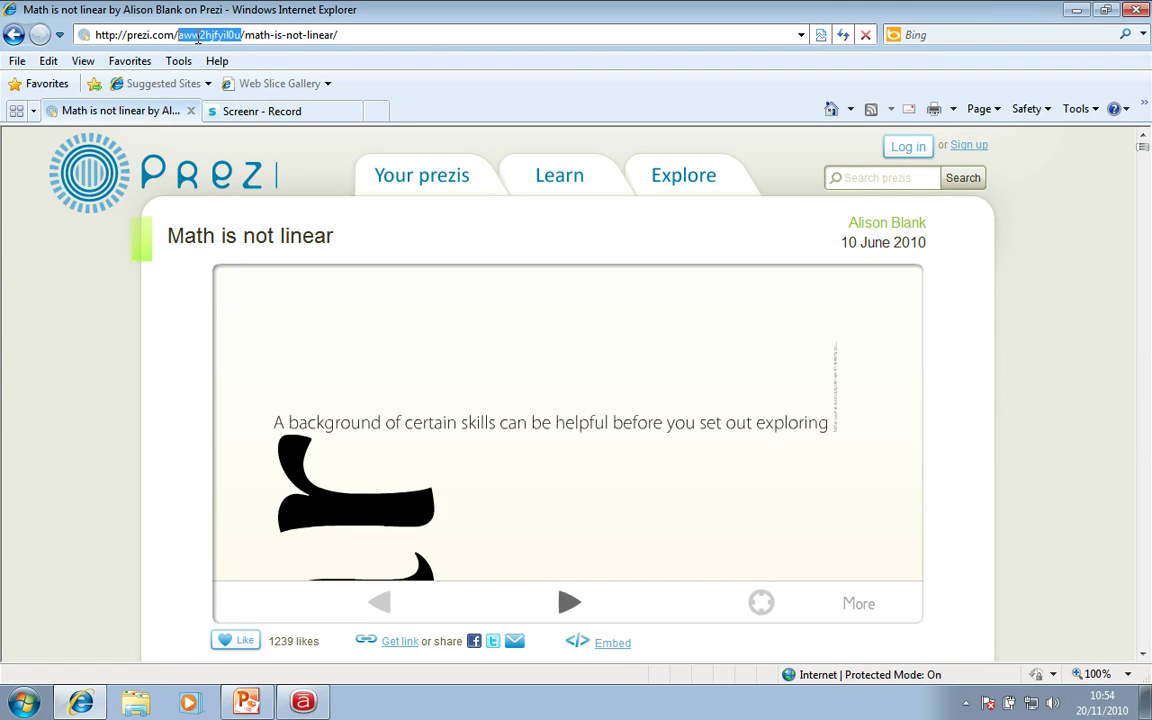
{"action": "right_click", "coordinate": [198, 38]}
{"action": "left_click", "coordinate": [224, 95]}
Append aww2hjfyil0u to the web object address and insert the 720 X 540 web object
{"action": "key", "text": "alt+Tab"}
{"action": "left_click", "coordinate": [673, 288]}
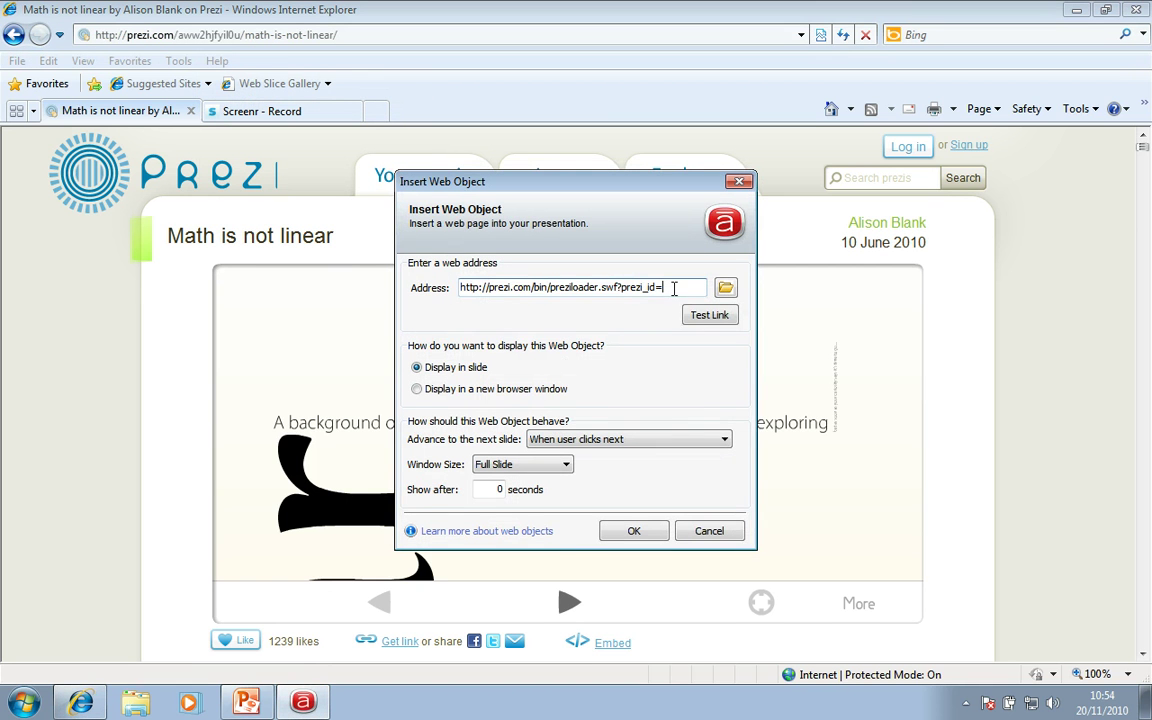
{"action": "right_click", "coordinate": [675, 289]}
{"action": "left_click", "coordinate": [723, 366]}
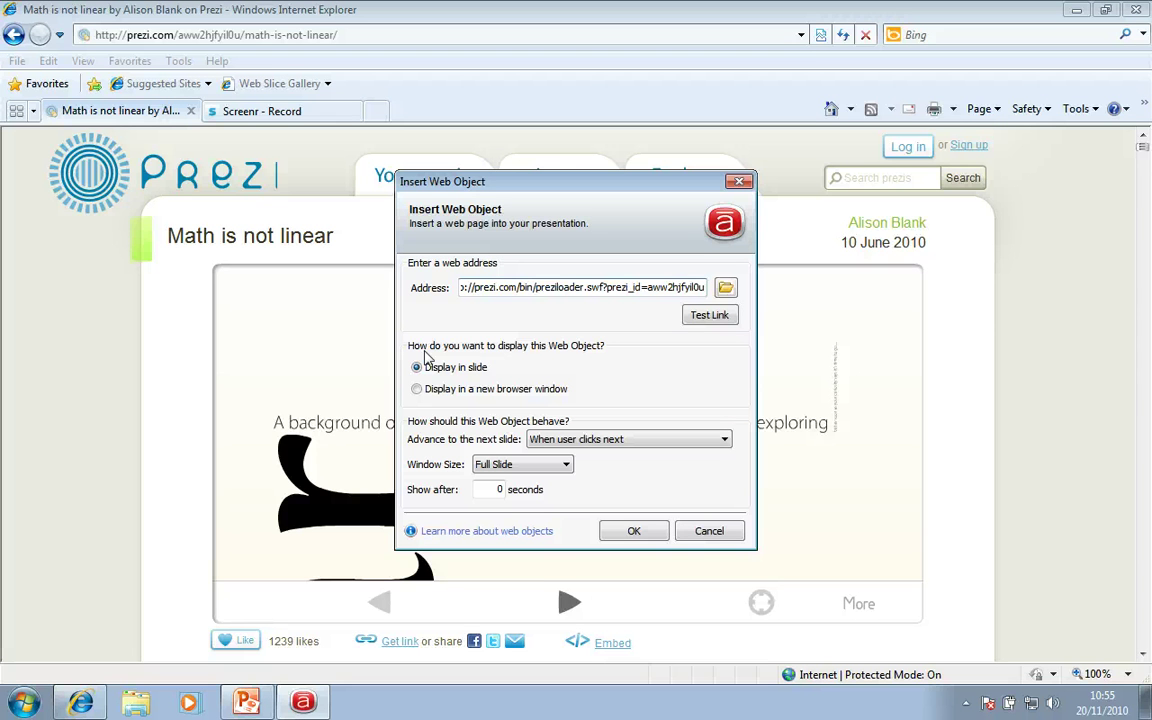
{"action": "left_click", "coordinate": [640, 531]}
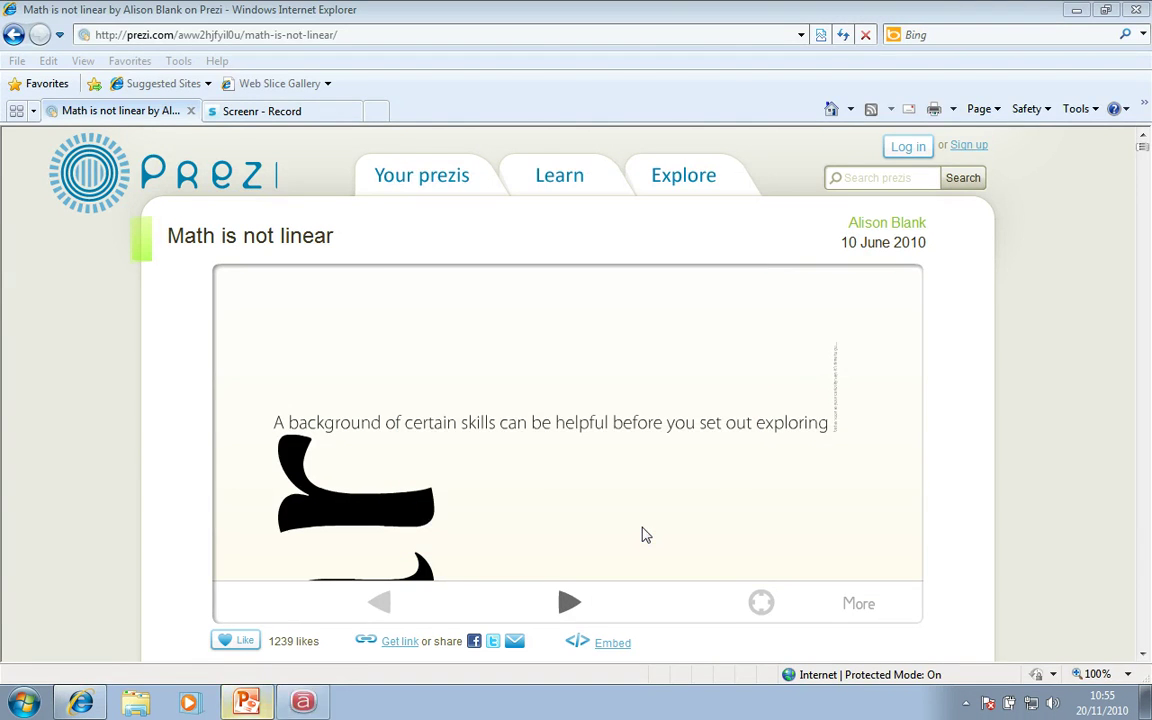
Switch back to PowerPoint, where slide 2 shows the prezi Web Object Placeholder
{"action": "left_click", "coordinate": [248, 703]}
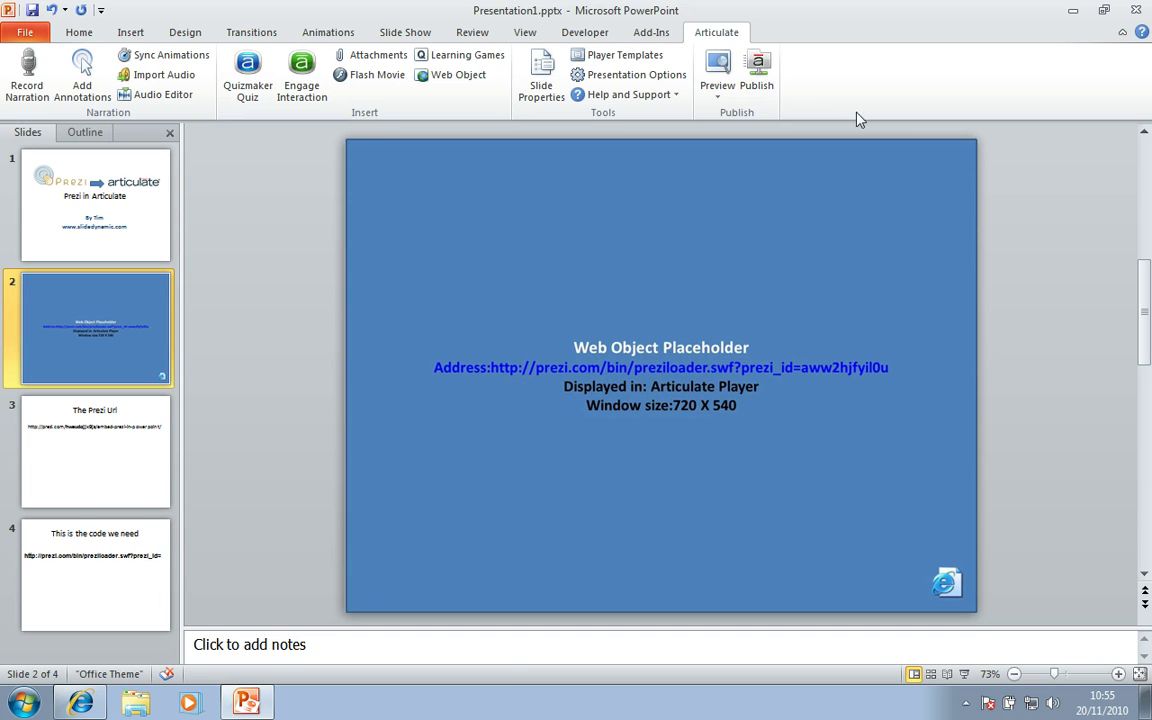
Publish Presentation1 for the Web with the default Articulate publish settings
{"action": "left_click", "coordinate": [758, 76]}
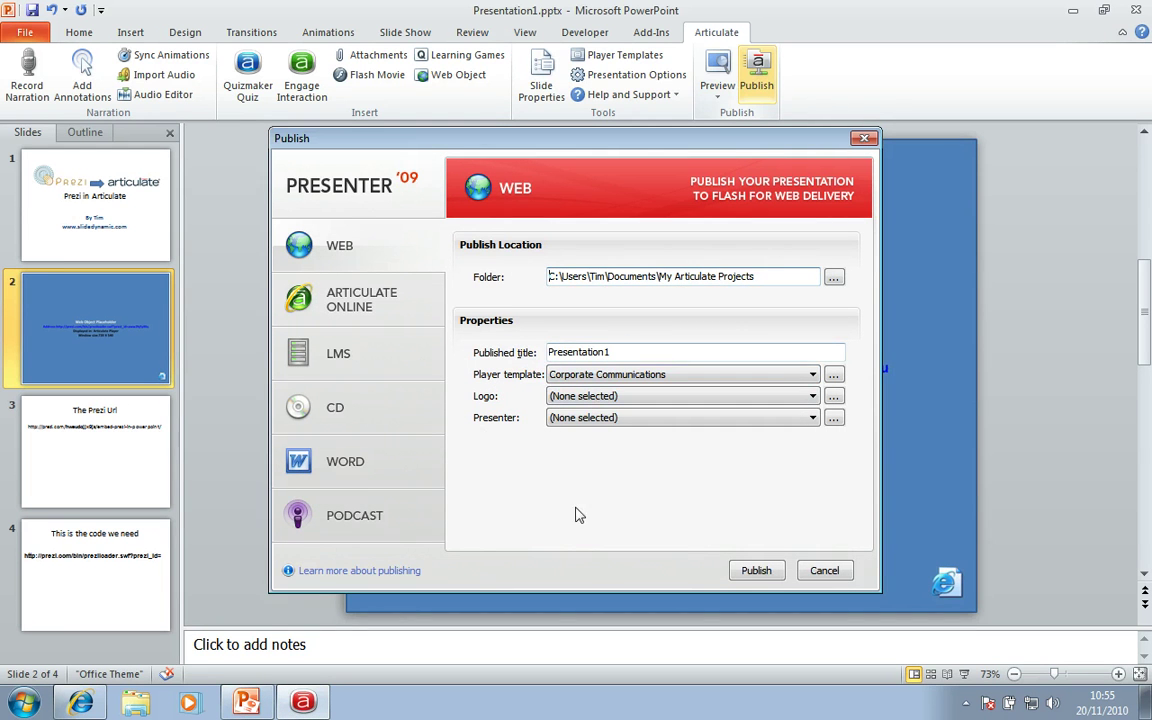
{"action": "left_click", "coordinate": [762, 575]}
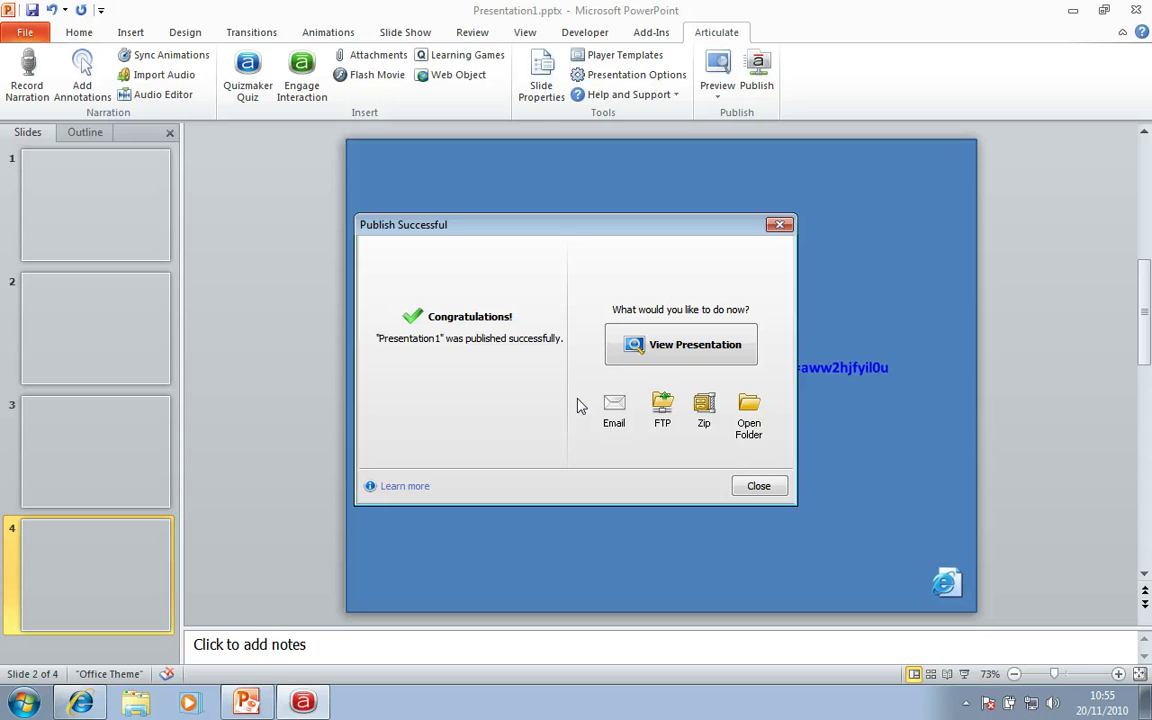
Open the published presentation and play the embedded Prezi, advancing one step
{"action": "left_click", "coordinate": [676, 350]}
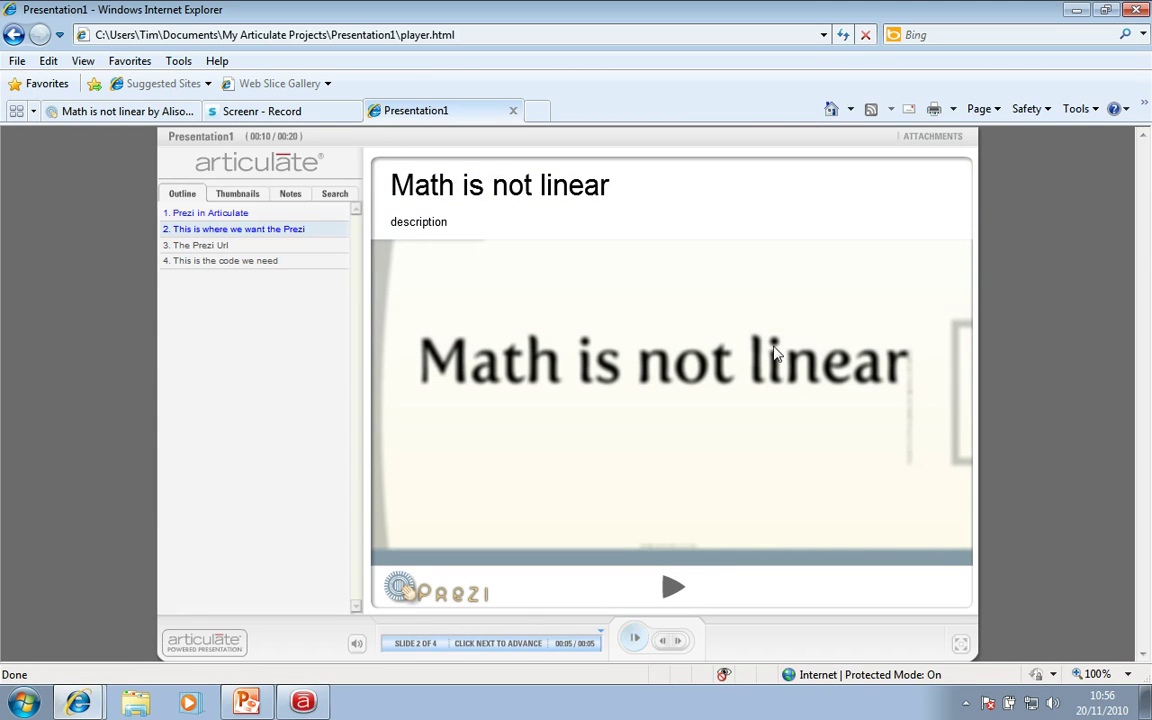
{"action": "left_click", "coordinate": [674, 590]}
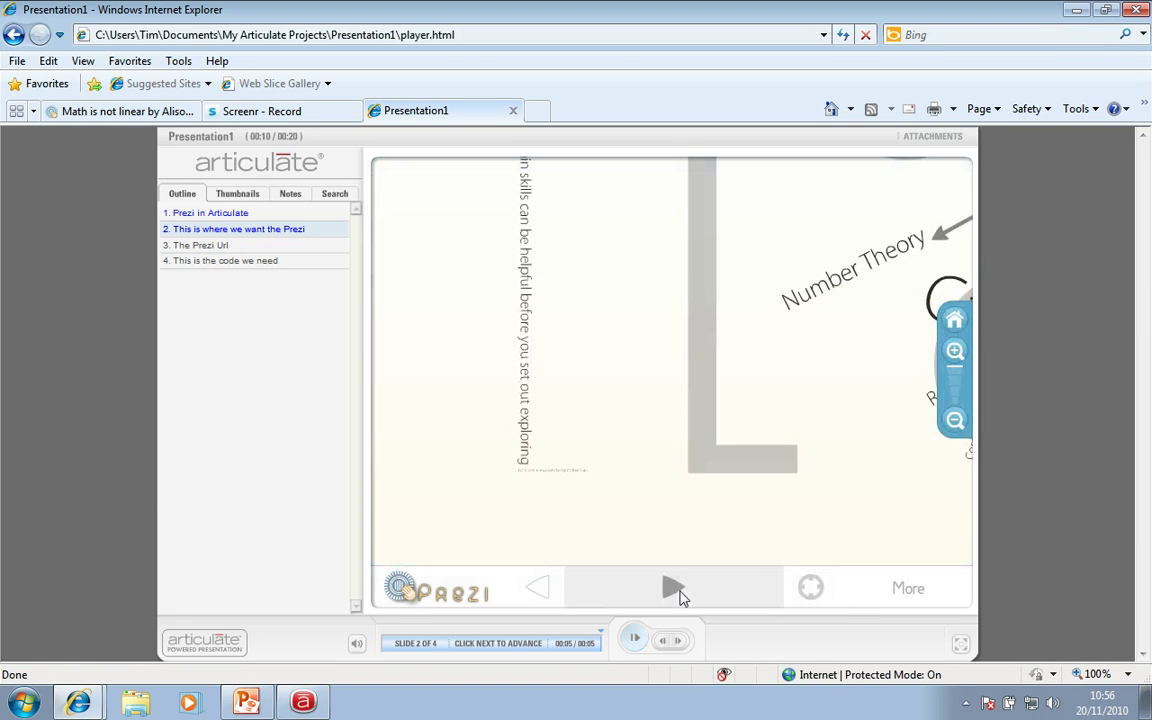
{"action": "left_click", "coordinate": [676, 590]}
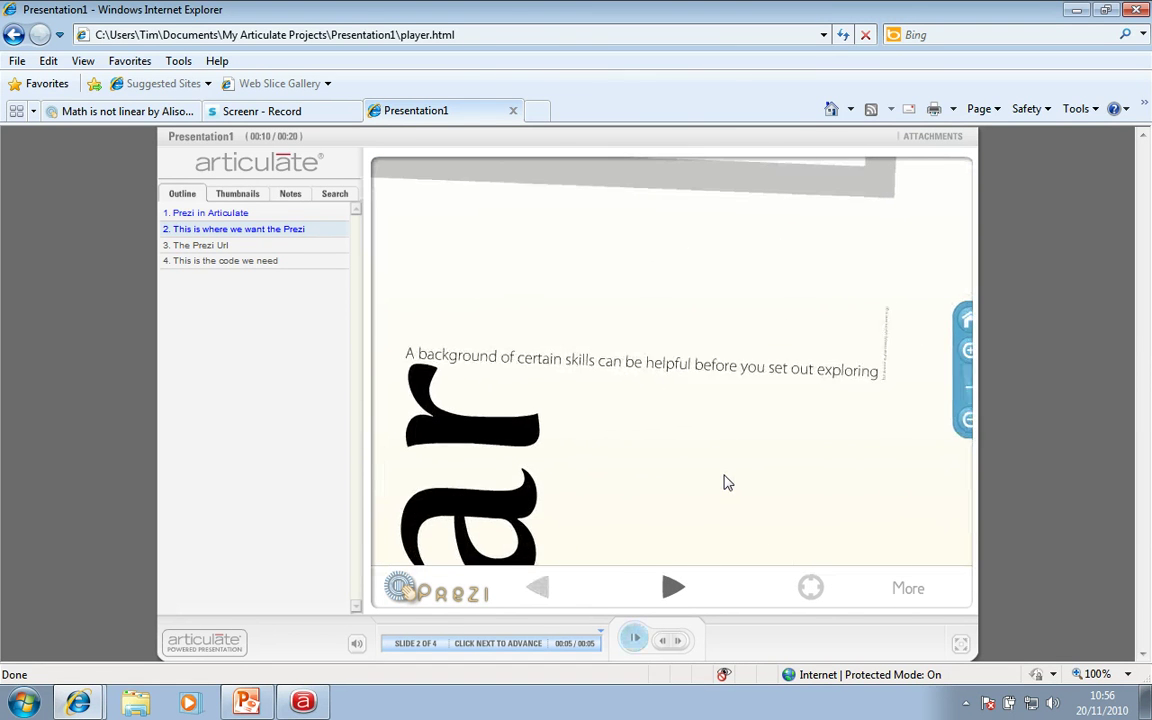
In full view, zoom into the Geometry circle and back out, then revisit slides 1 and 2
{"action": "left_click", "coordinate": [960, 649]}
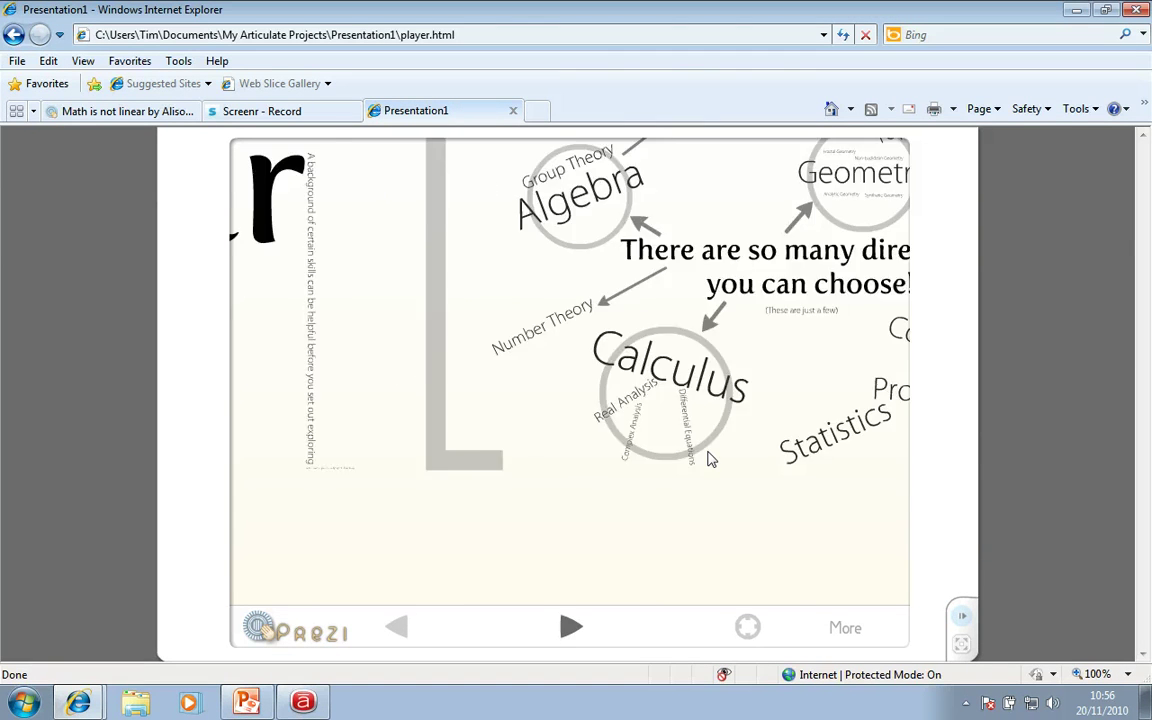
{"action": "left_click", "coordinate": [592, 296]}
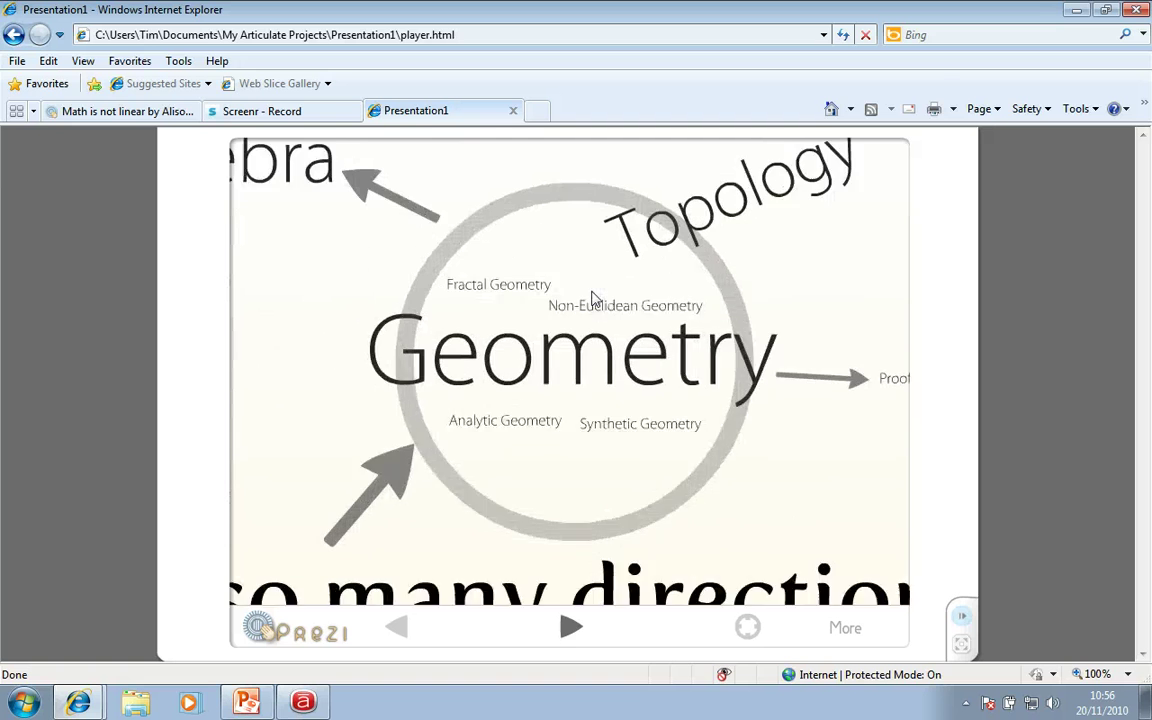
{"action": "mouse_move", "coordinate": [859, 624]}
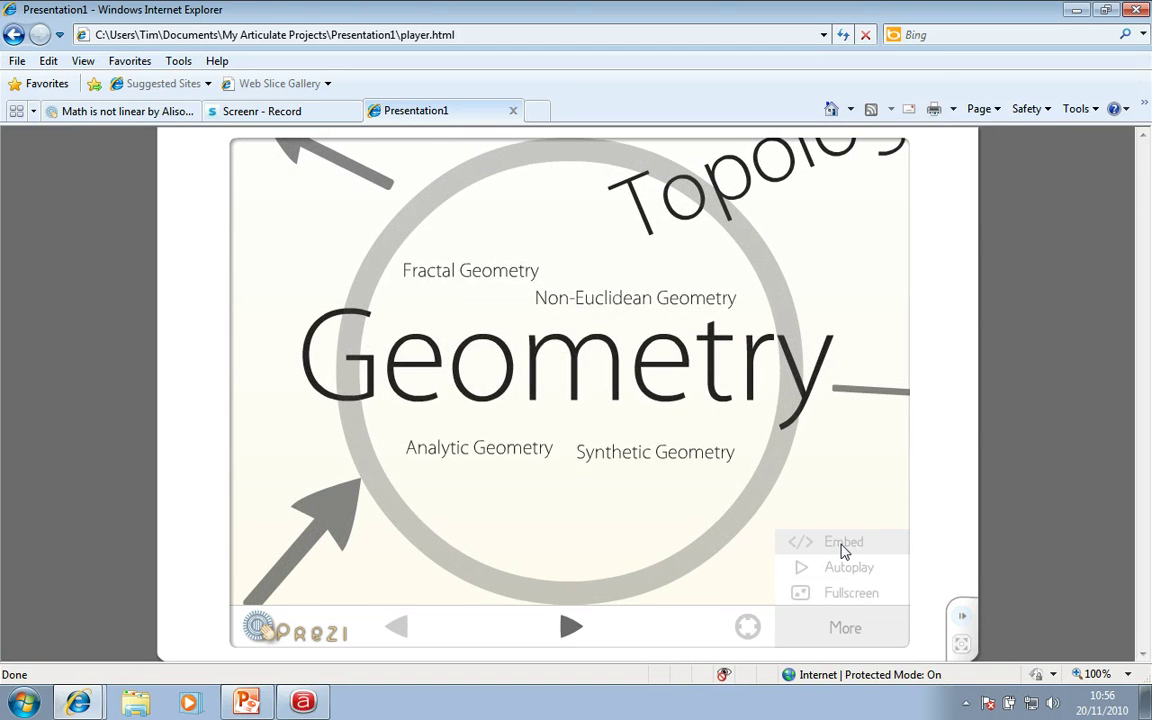
{"action": "left_click", "coordinate": [748, 627]}
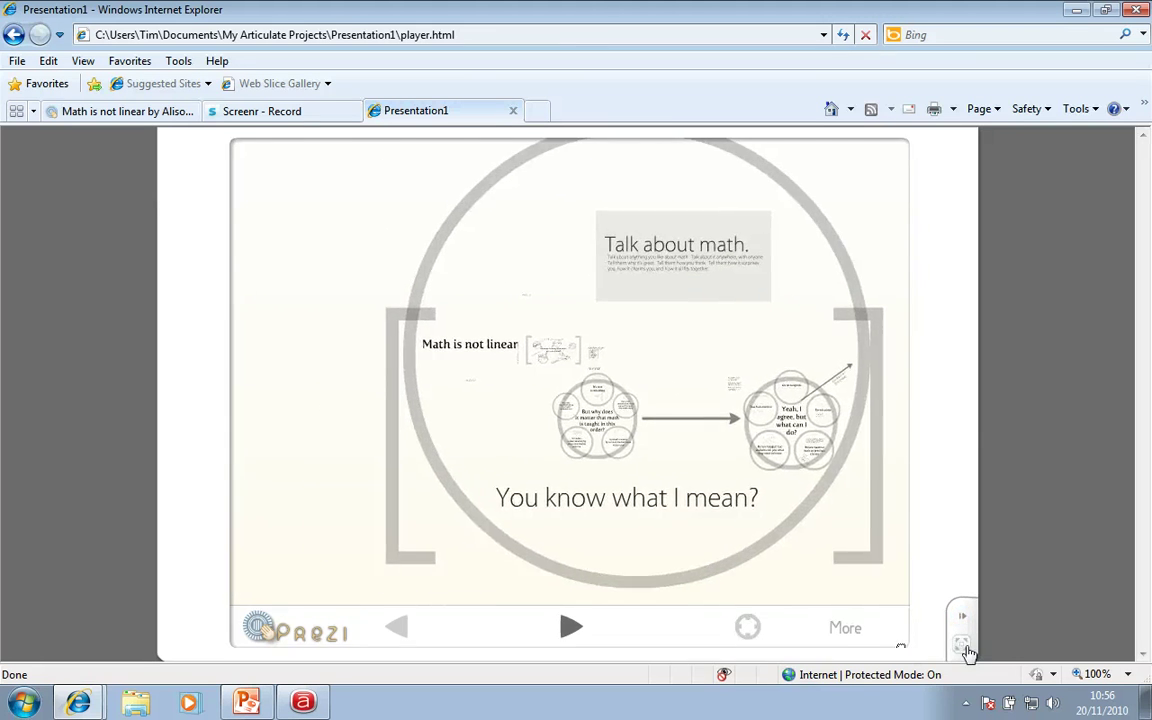
{"action": "left_click", "coordinate": [962, 645]}
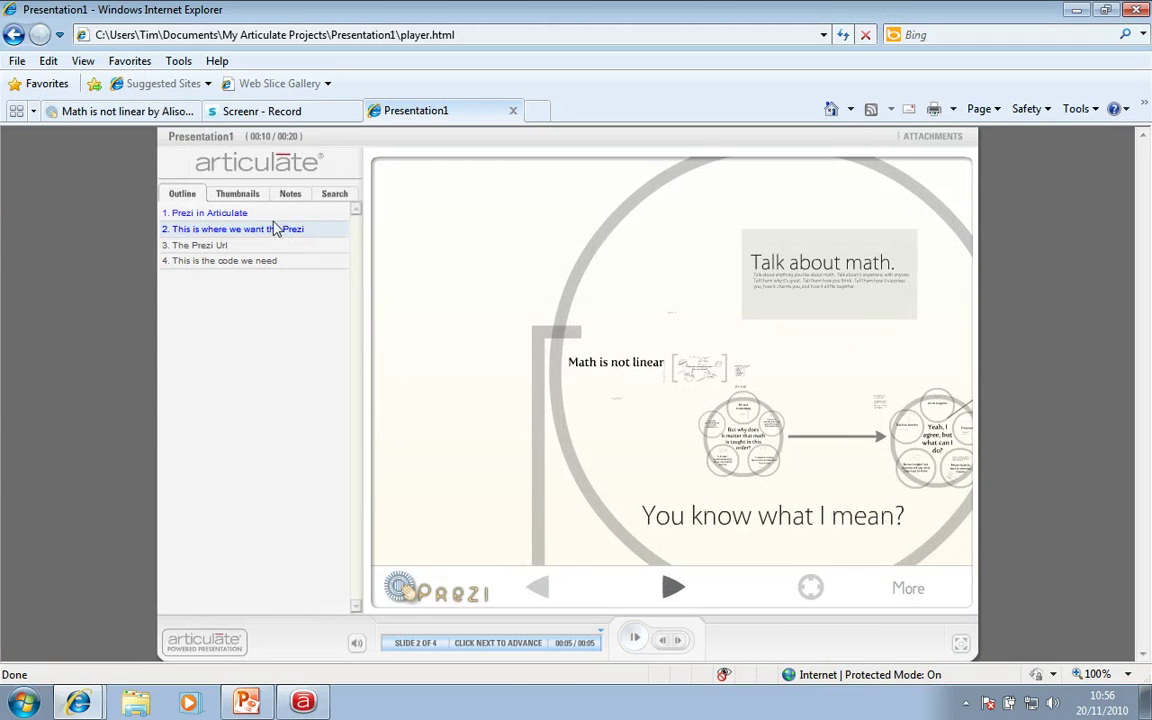
{"action": "left_click", "coordinate": [270, 214]}
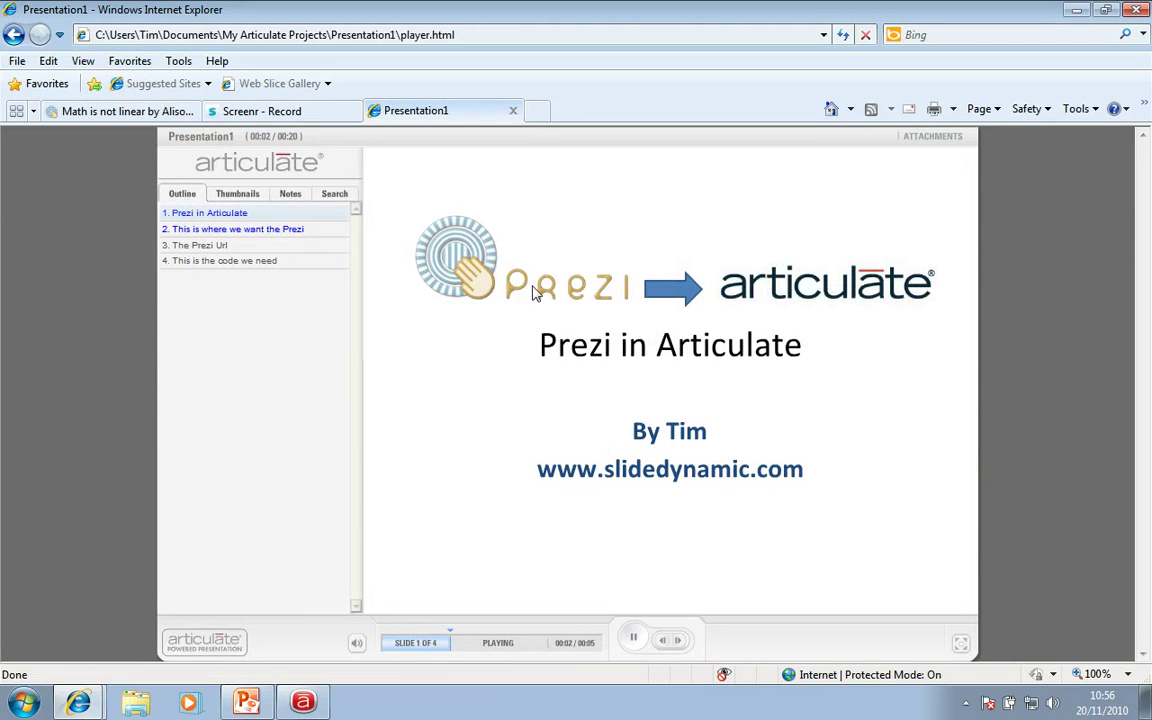
{"action": "left_click", "coordinate": [345, 230]}
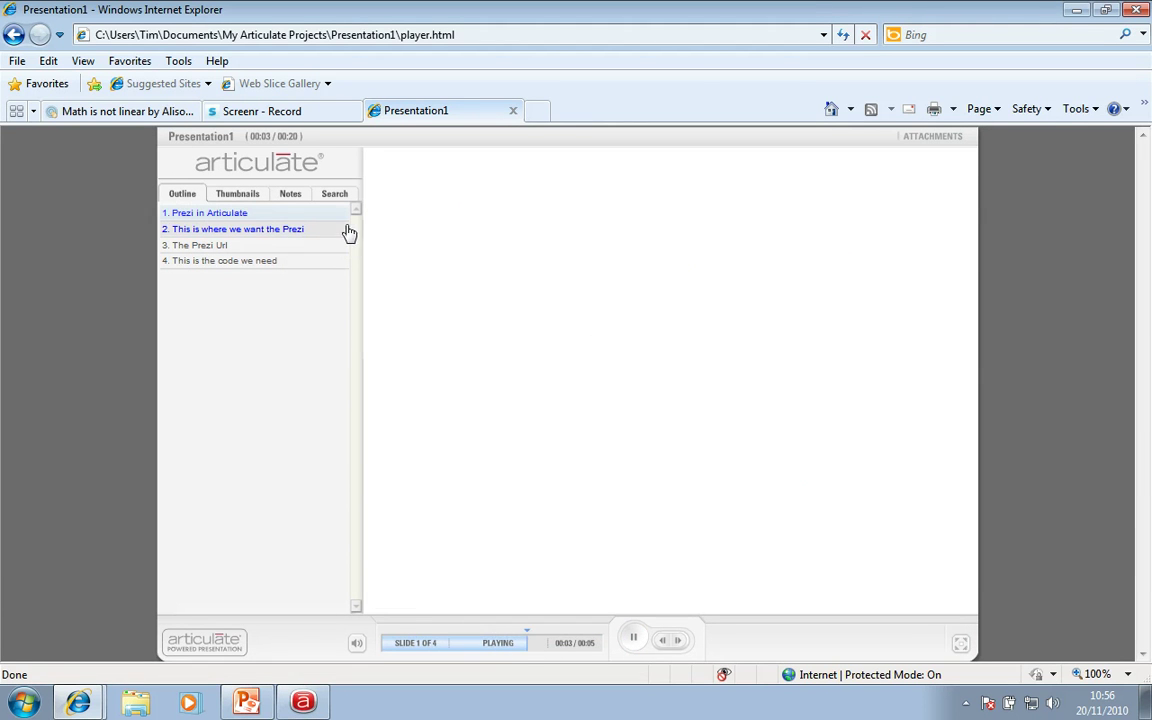